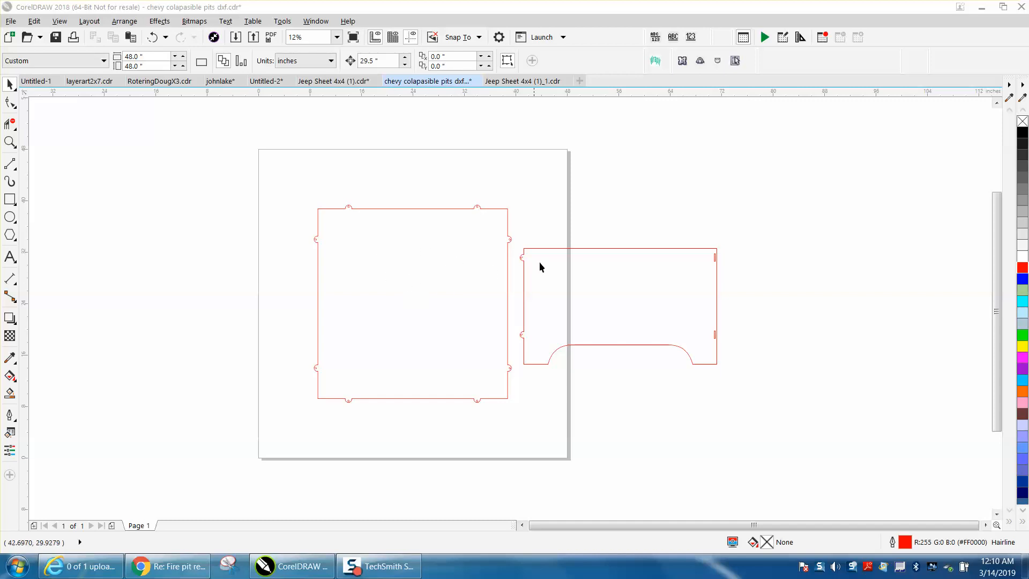
Step: Center the grouped side panel on the page, over the square base outline
{"action": "left_click", "coordinate": [561, 248]}
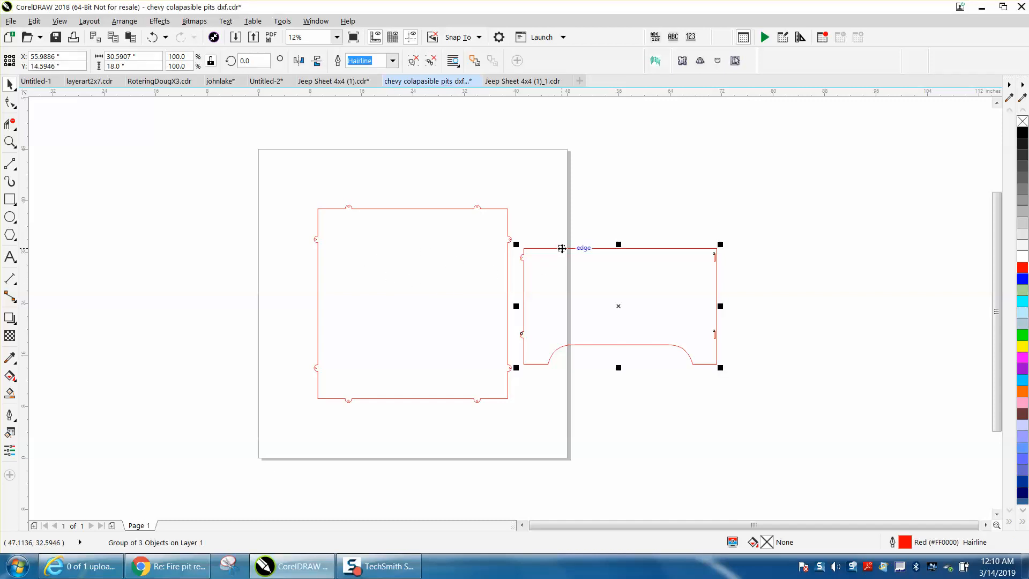
{"action": "key", "text": "p"}
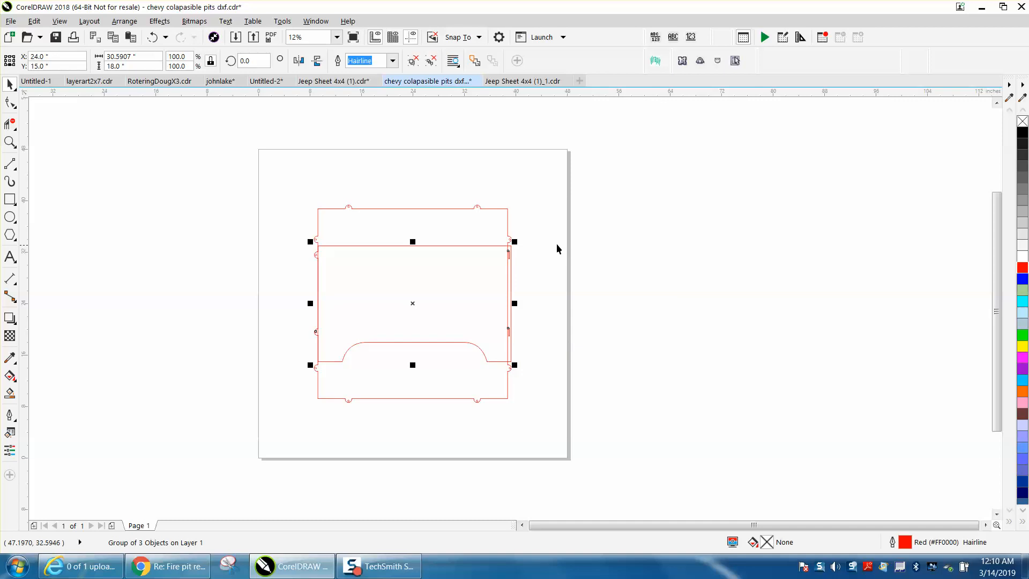
Step: Nudge the side panel horizontally in 0.02-inch increments to X 23.92, bringing its left edge in line with the square base
{"action": "left_click", "coordinate": [10, 141]}
{"action": "left_click_drag", "start_coordinate": [262, 218], "coordinate": [553, 309]}
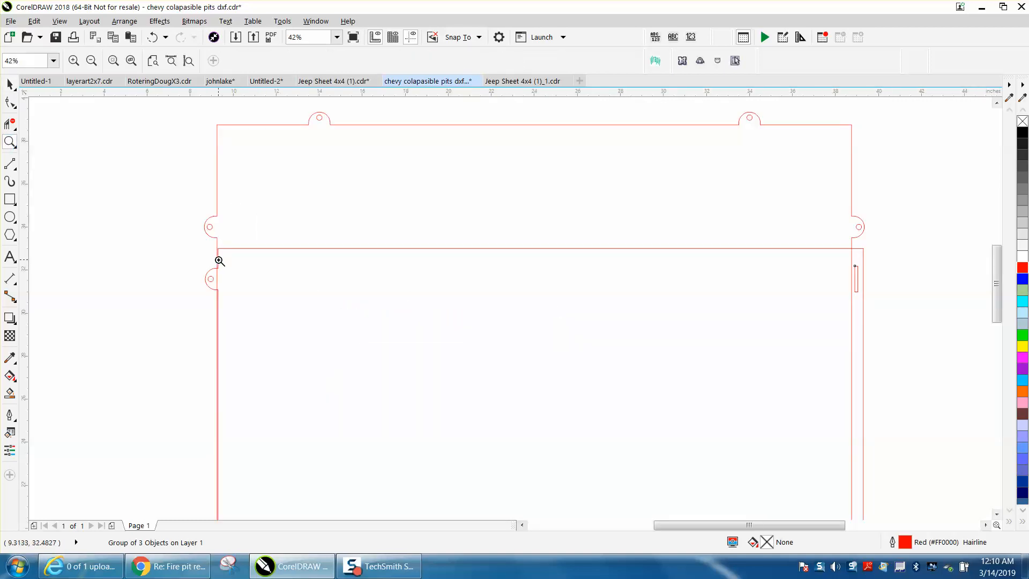
{"action": "left_click", "coordinate": [9, 85]}
{"action": "left_click", "coordinate": [125, 133]}
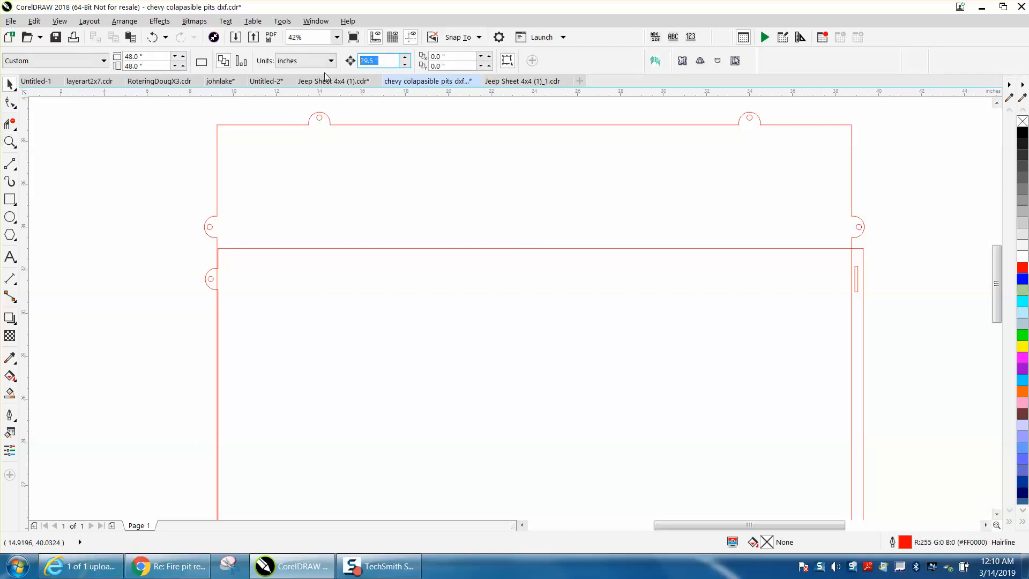
{"action": "type", "text": "."}
{"action": "left_click", "coordinate": [614, 248]}
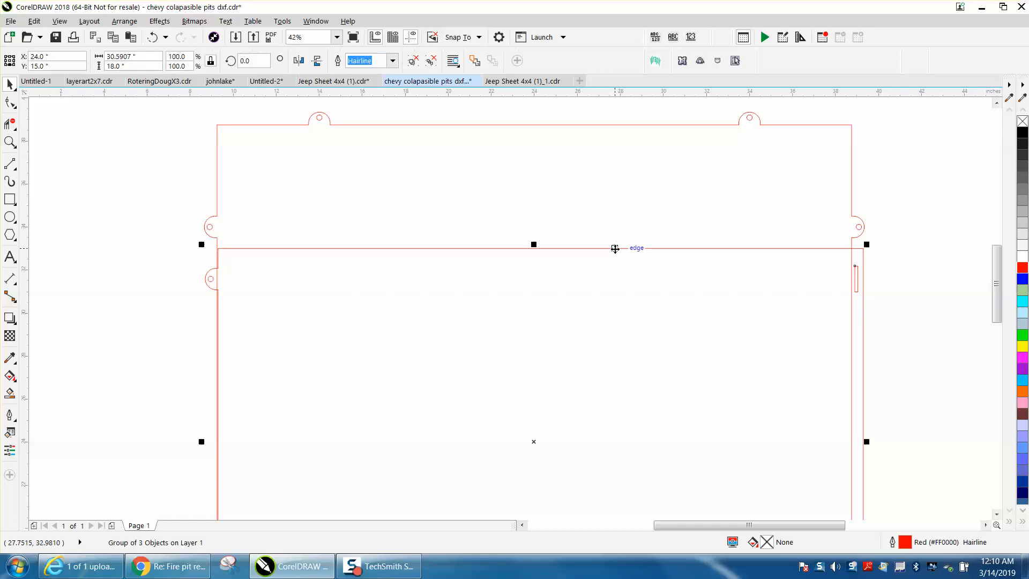
{"action": "key", "text": "Left"}
{"action": "key", "text": "Left"}
{"action": "key", "text": "Left"}
{"action": "key", "text": "Left"}
{"action": "key", "text": "Left"}
{"action": "key", "text": "Left"}
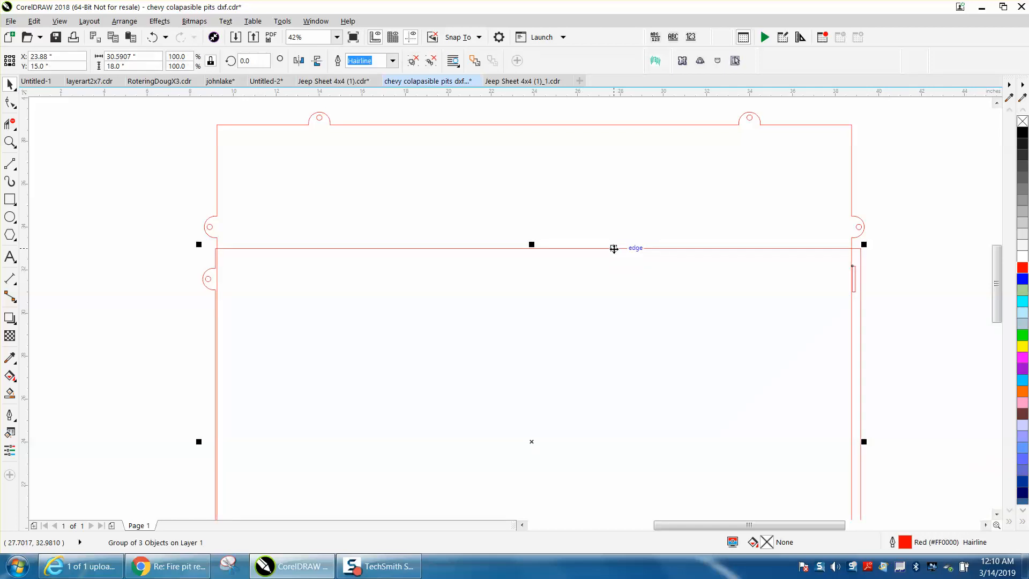
{"action": "key", "text": "Right"}
{"action": "key", "text": "Right"}
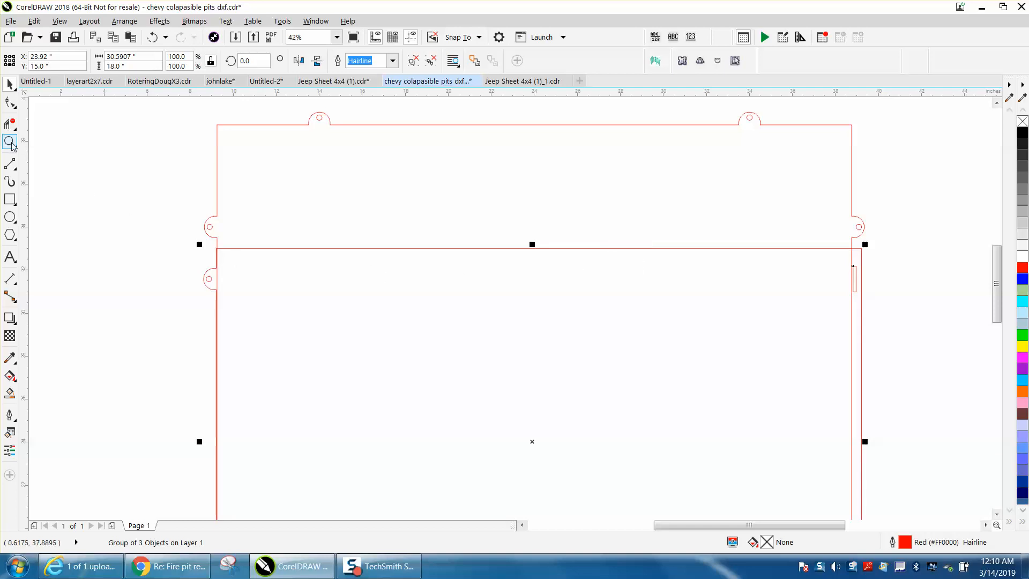
Step: Nudge the square base horizontally in 0.02-inch increments to X 24.02, bringing its right edge closer to the side panel's slot
{"action": "left_click", "coordinate": [10, 141]}
{"action": "left_click_drag", "start_coordinate": [185, 263], "coordinate": [250, 298]}
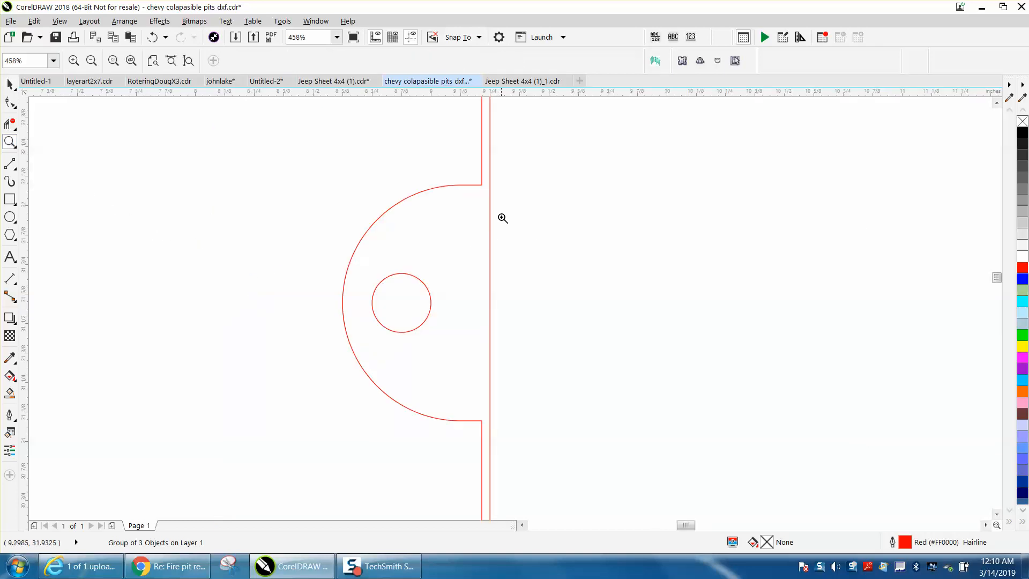
{"action": "scroll", "coordinate": [482, 193], "scroll_direction": "down", "scroll_amount": 6}
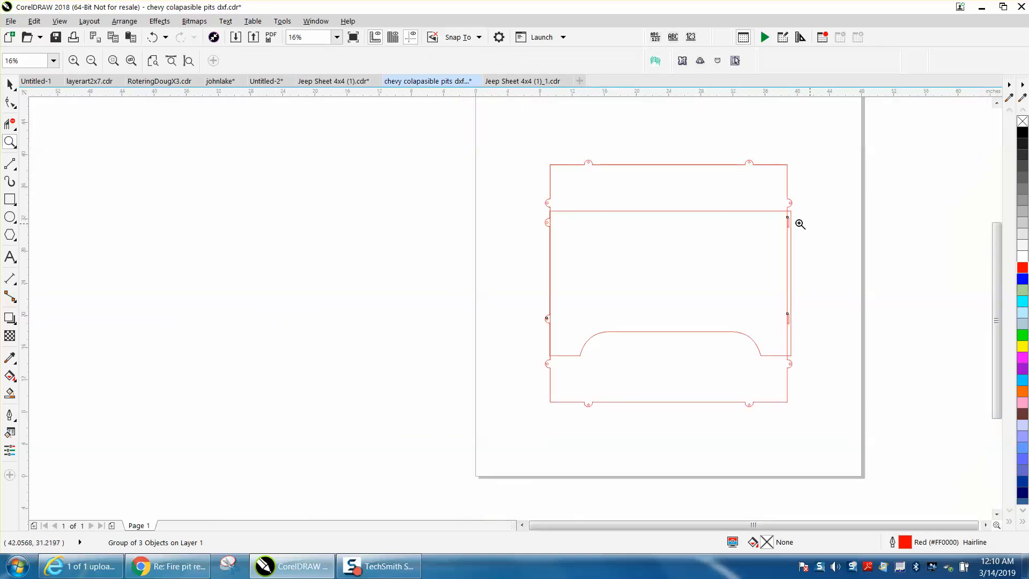
{"action": "left_click_drag", "start_coordinate": [784, 215], "coordinate": [803, 235]}
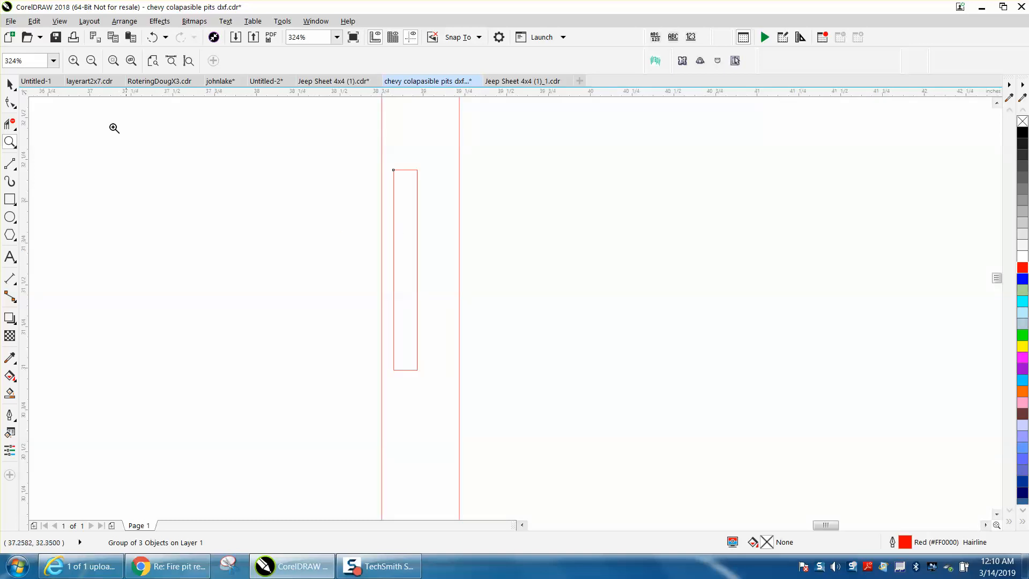
{"action": "left_click", "coordinate": [3, 82]}
{"action": "left_click", "coordinate": [381, 139]}
{"action": "key", "text": "Right"}
{"action": "key", "text": "Right"}
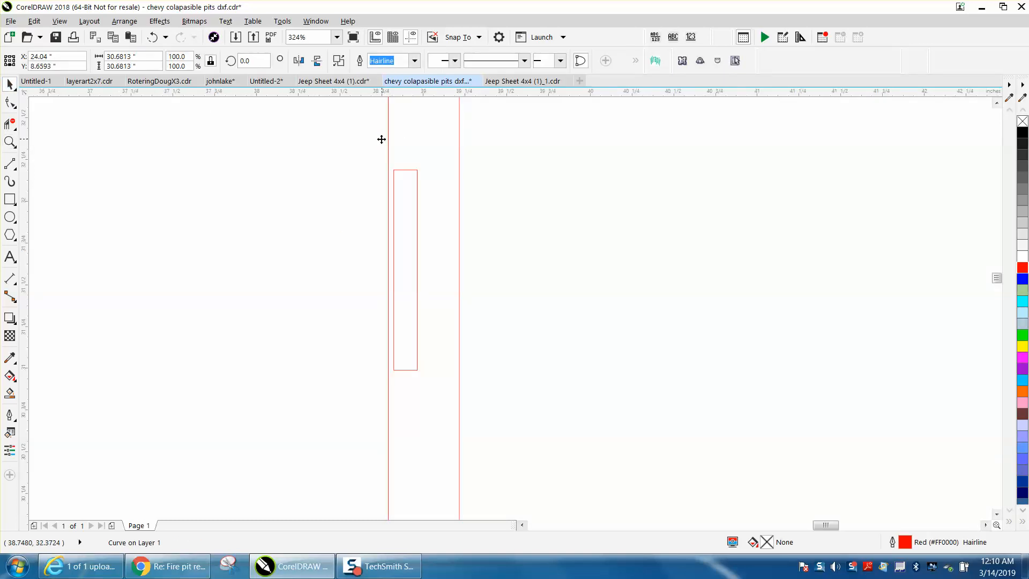
{"action": "key", "text": "Left"}
Step: Set the nudge distance to 30 inches and shift the square base two nudges to the right, clear of the side panel
{"action": "scroll", "coordinate": [473, 207], "scroll_direction": "down", "scroll_amount": 5}
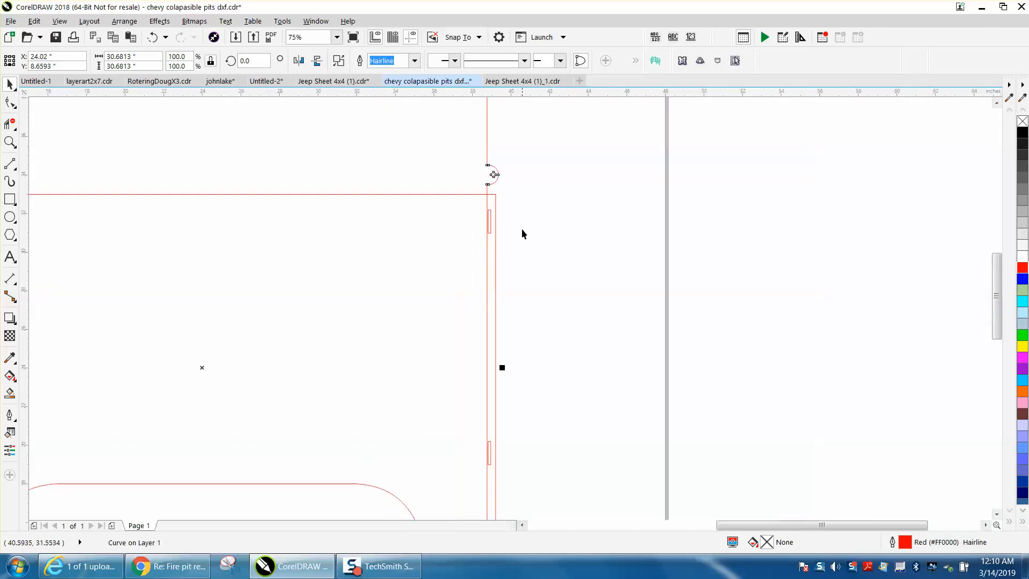
{"action": "scroll", "coordinate": [523, 234], "scroll_direction": "down", "scroll_amount": 1}
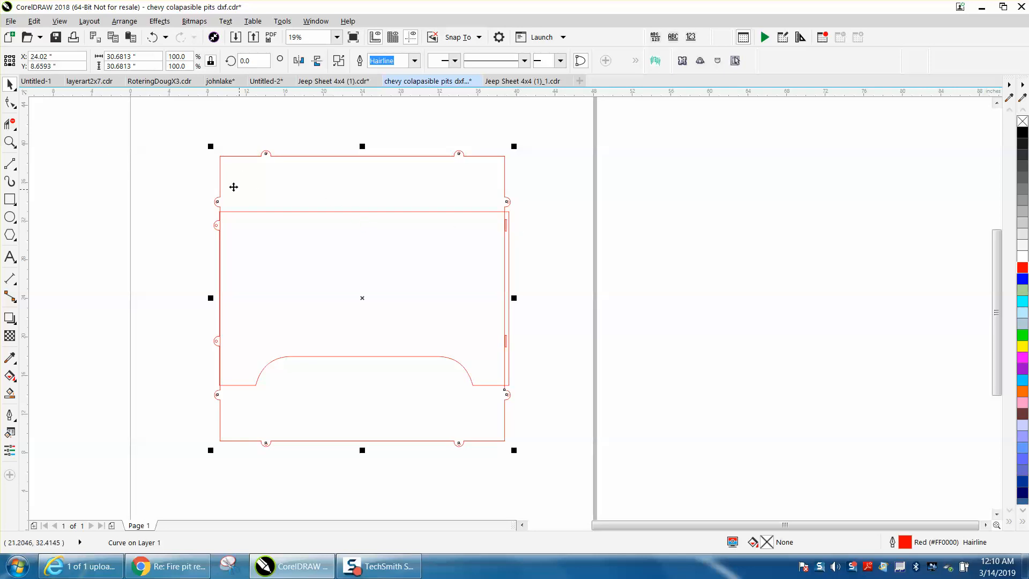
{"action": "left_click", "coordinate": [185, 178]}
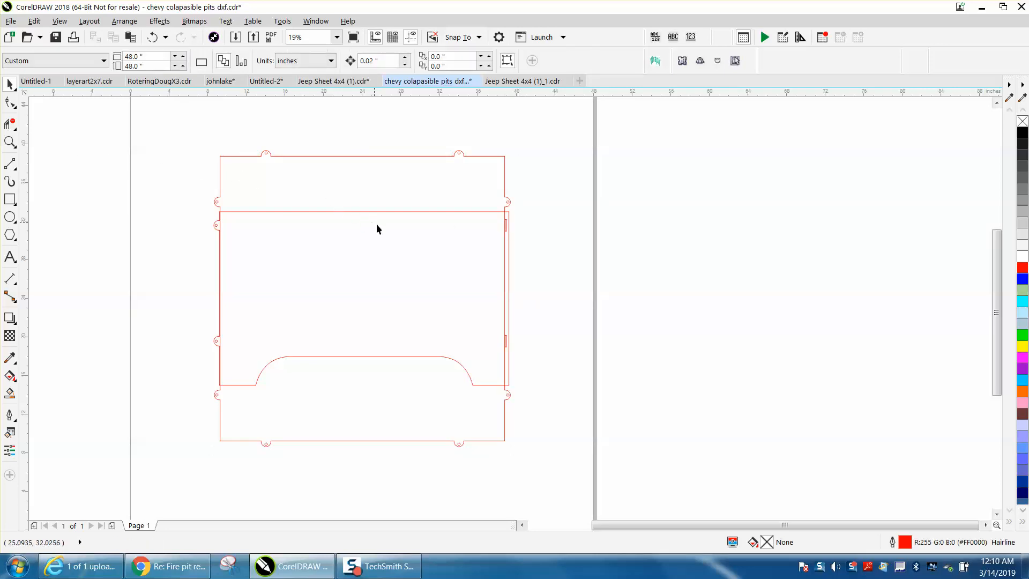
{"action": "left_click", "coordinate": [474, 212]}
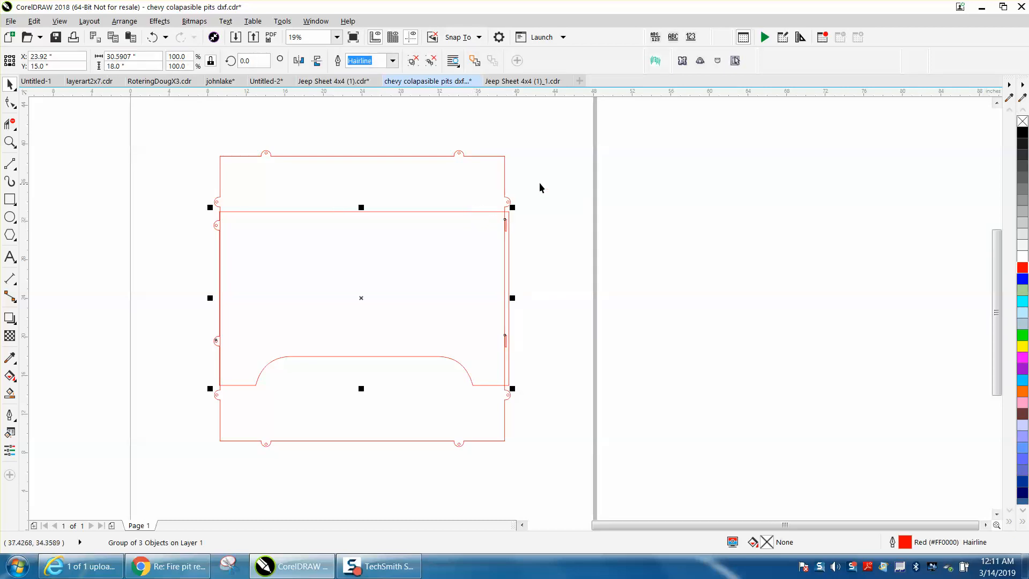
{"action": "left_click", "coordinate": [553, 165]}
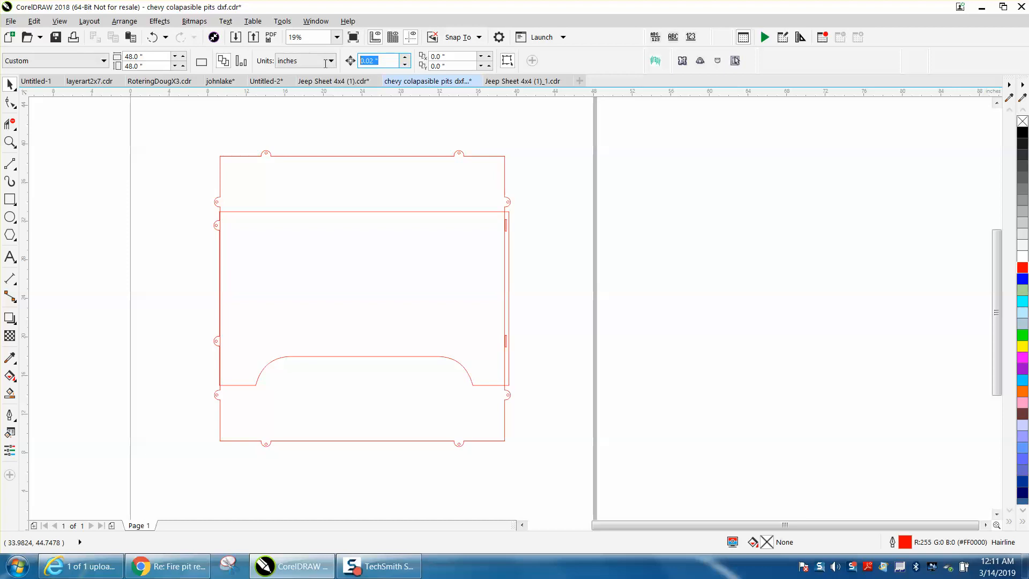
{"action": "type", "text": "30"}
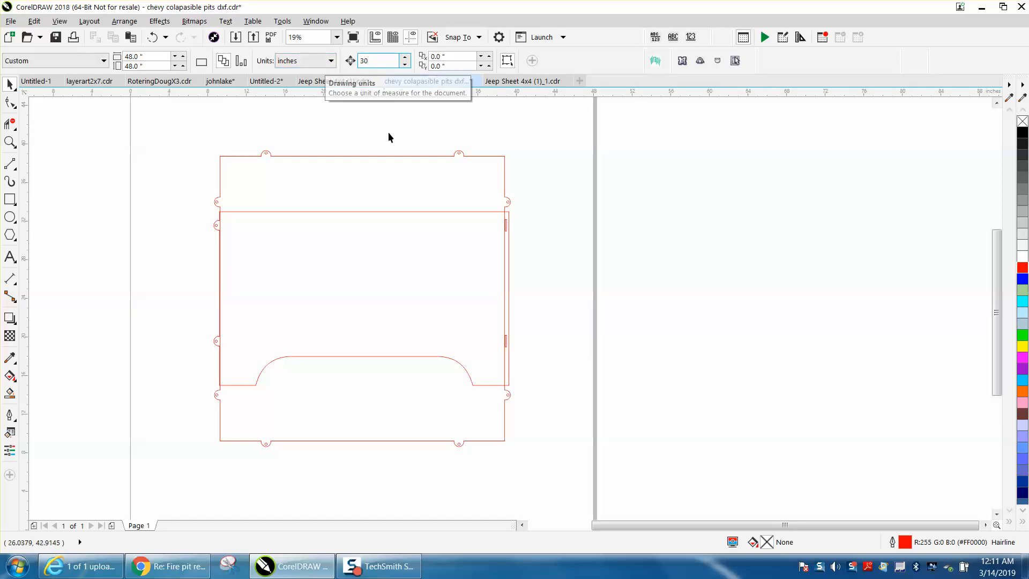
{"action": "left_click", "coordinate": [412, 212]}
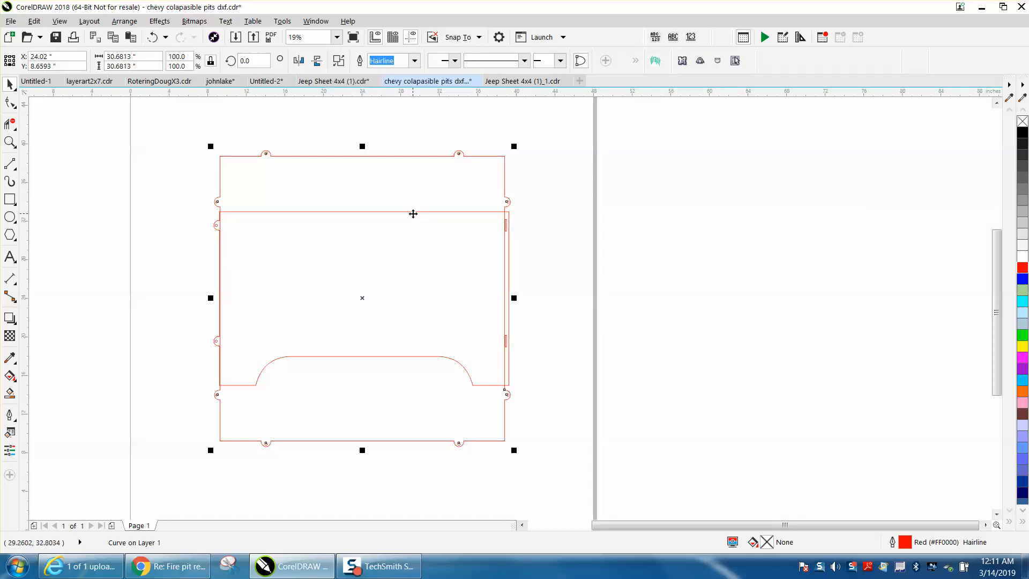
{"action": "key", "text": "Right"}
{"action": "key", "text": "Right"}
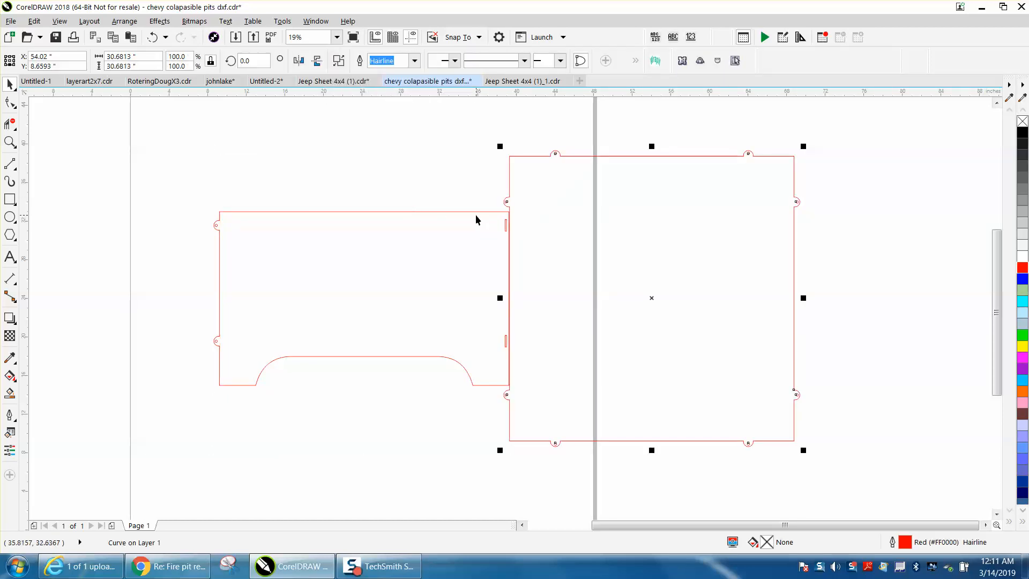
Step: Ungroup the side panel and place a copy of its upper-right slot rectangle outside the page, above and to the right
{"action": "left_click", "coordinate": [509, 231]}
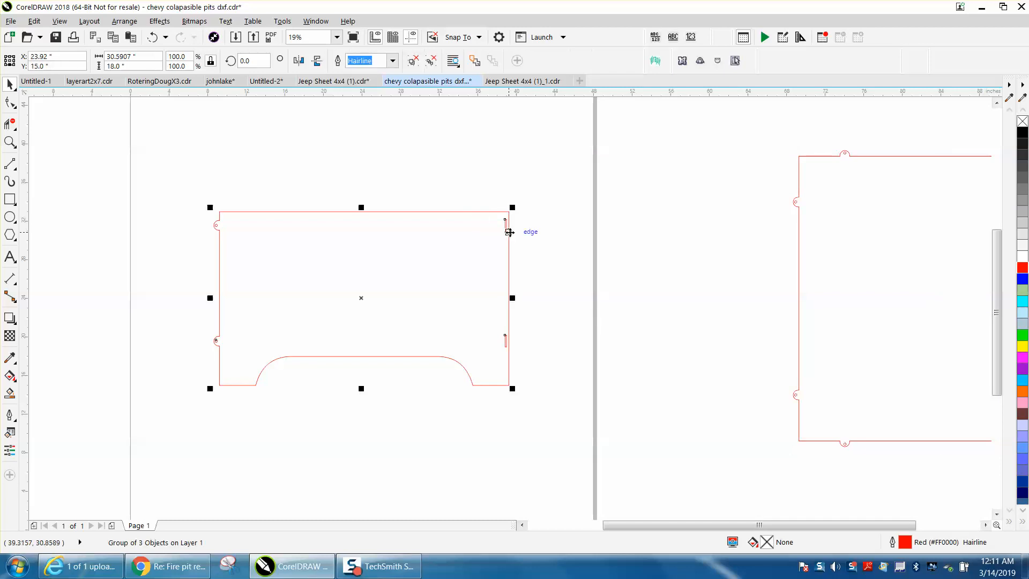
{"action": "left_click", "coordinate": [129, 22]}
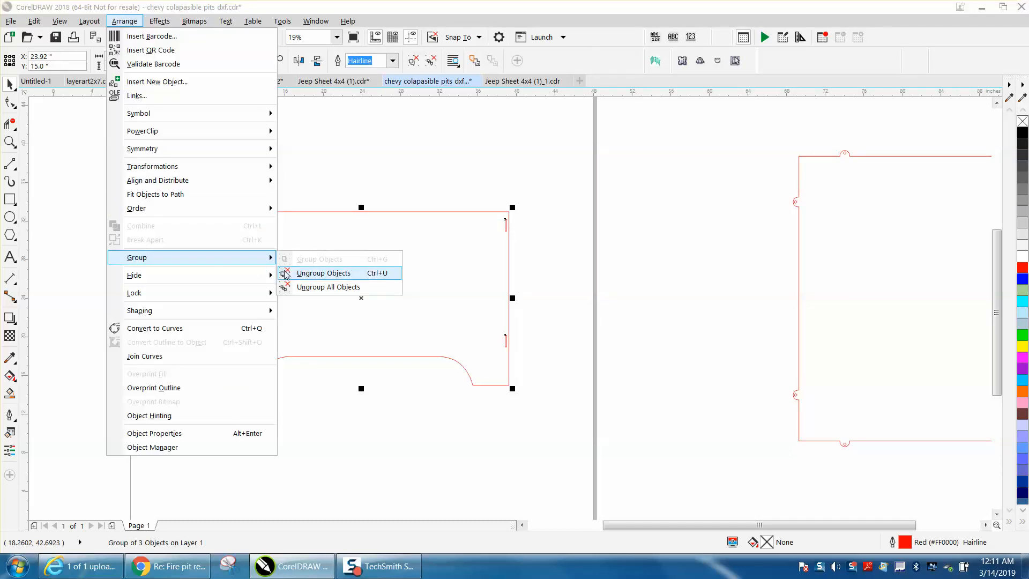
{"action": "left_click", "coordinate": [284, 273]}
{"action": "left_click", "coordinate": [543, 214]}
{"action": "left_click_drag", "start_coordinate": [525, 213], "coordinate": [493, 236]}
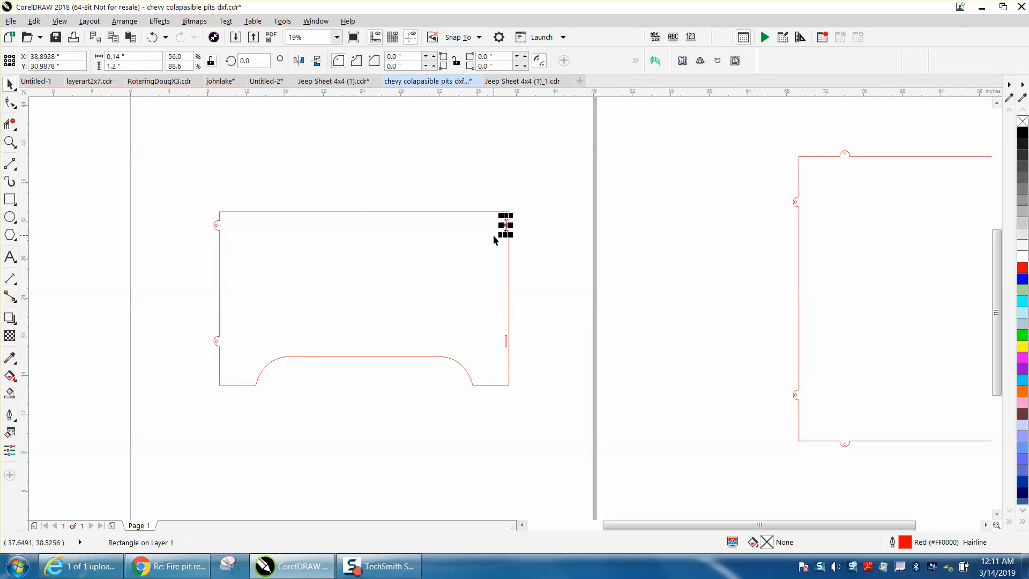
{"action": "left_click_drag", "start_coordinate": [506, 225], "coordinate": [672, 132]}
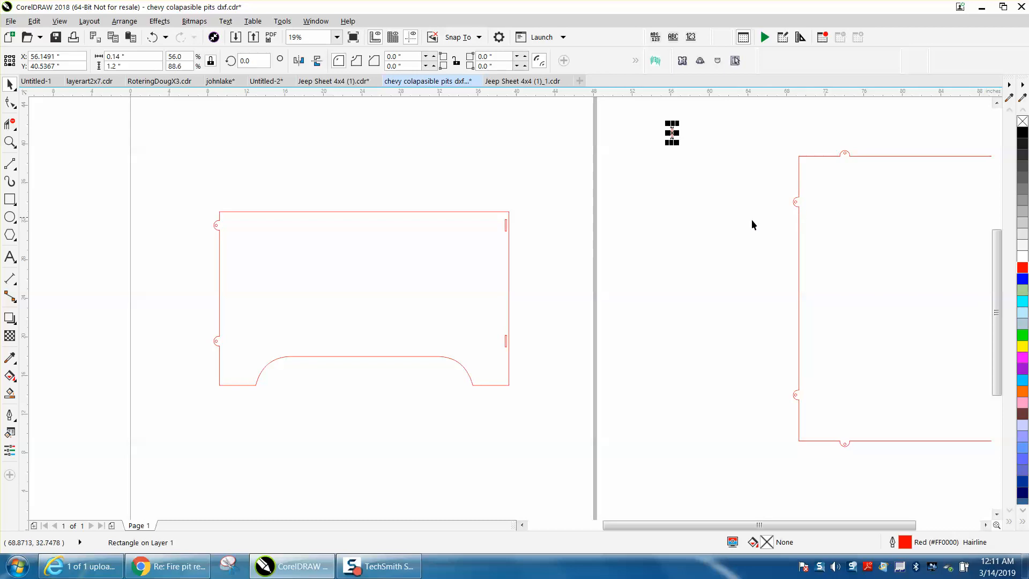
Step: Regroup the side panel's parts and center the square base on the page over it
{"action": "left_click_drag", "start_coordinate": [187, 178], "coordinate": [545, 429]}
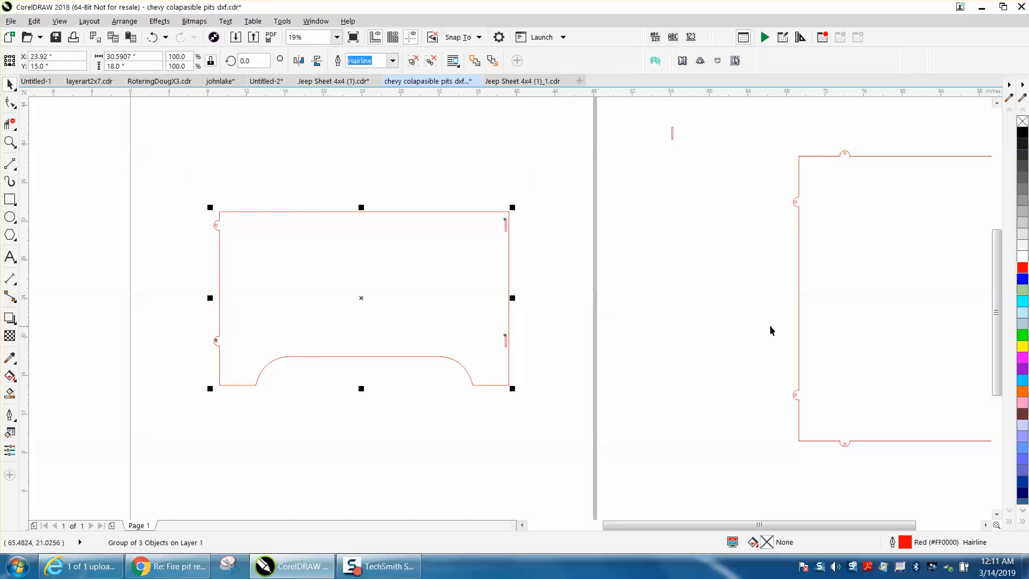
{"action": "left_click", "coordinate": [799, 321]}
{"action": "key", "text": "c"}
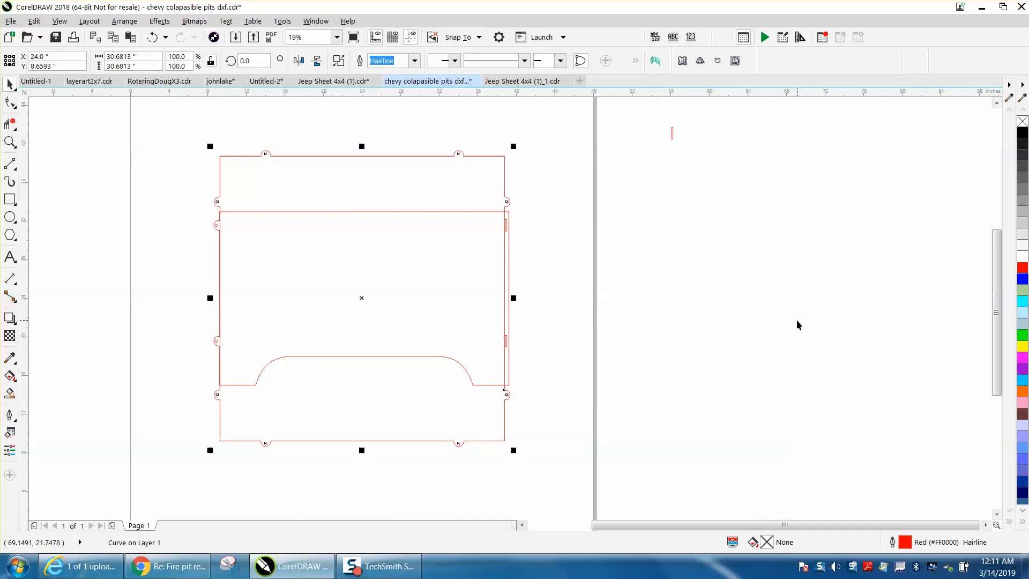
Step: Examine how the square base's left and right edges line up with the side panel's left edge and upper-right slot
{"action": "key", "text": "z"}
{"action": "left_click_drag", "start_coordinate": [197, 202], "coordinate": [520, 257]}
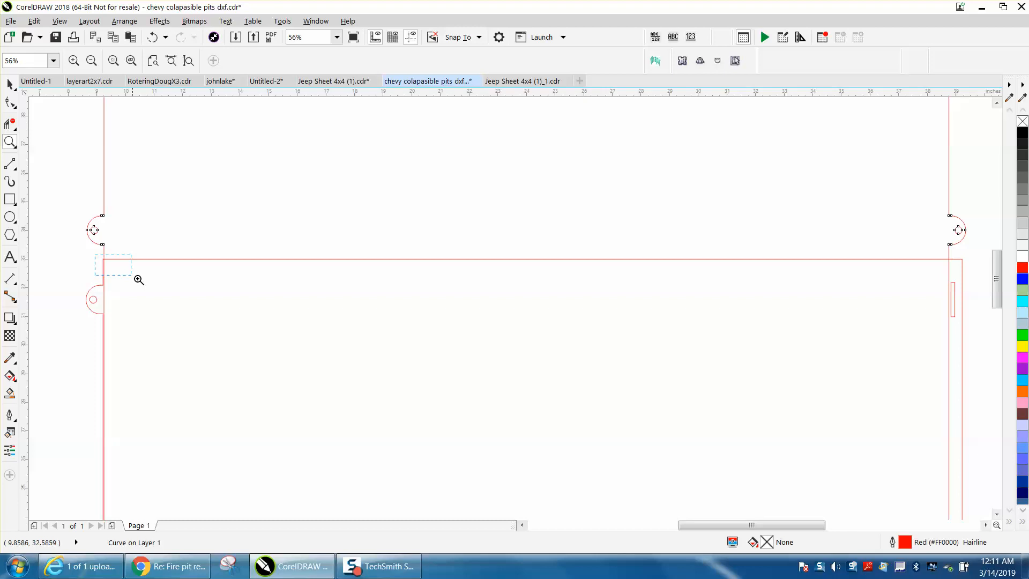
{"action": "left_click_drag", "start_coordinate": [102, 259], "coordinate": [144, 282]}
{"action": "scroll", "coordinate": [140, 279], "scroll_direction": "down", "scroll_amount": 5}
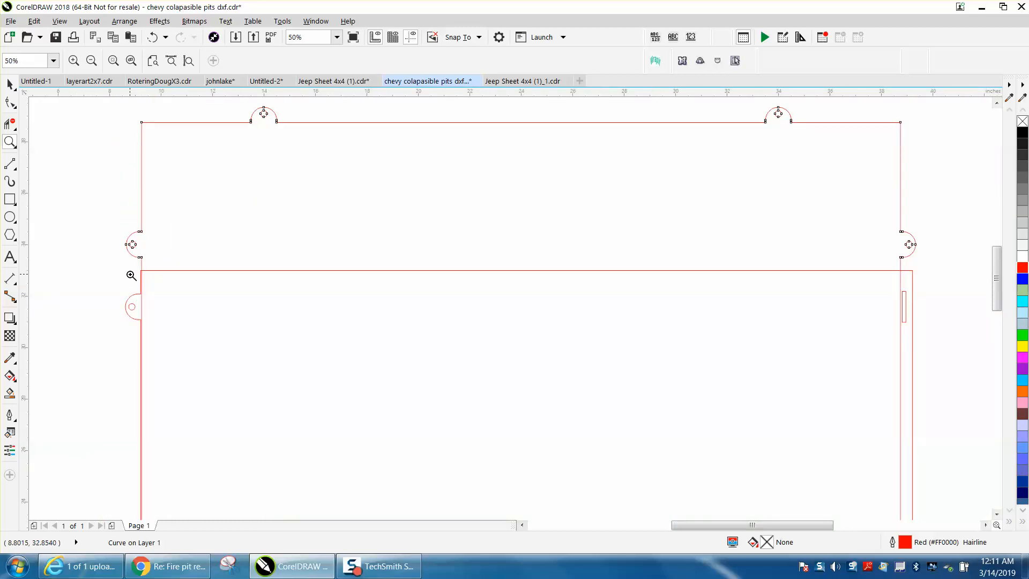
{"action": "left_click", "coordinate": [10, 85]}
{"action": "scroll", "coordinate": [185, 198], "scroll_direction": "down", "scroll_amount": 1}
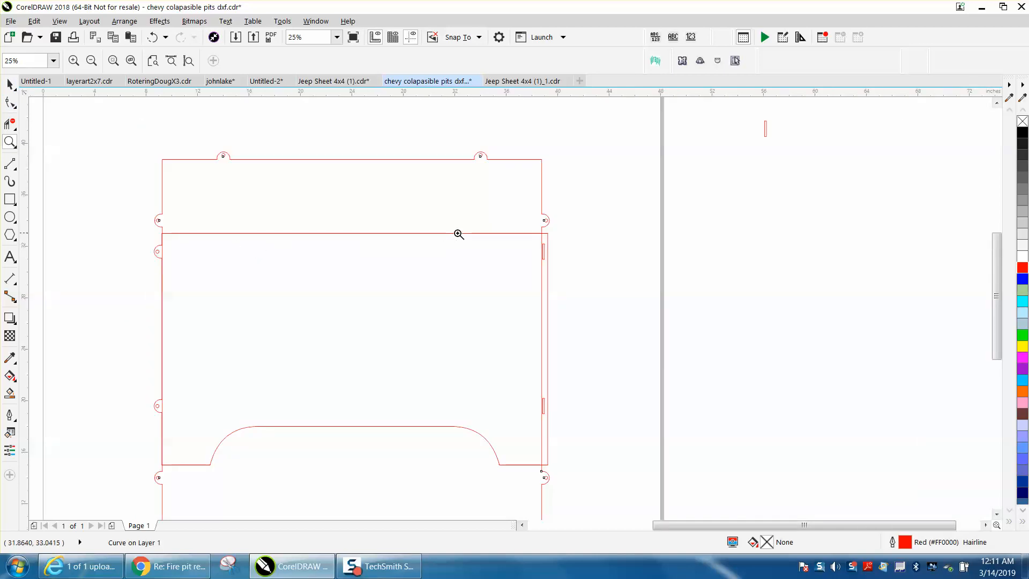
{"action": "left_click_drag", "start_coordinate": [159, 224], "coordinate": [177, 240]}
{"action": "scroll", "coordinate": [345, 308], "scroll_direction": "down", "scroll_amount": 6}
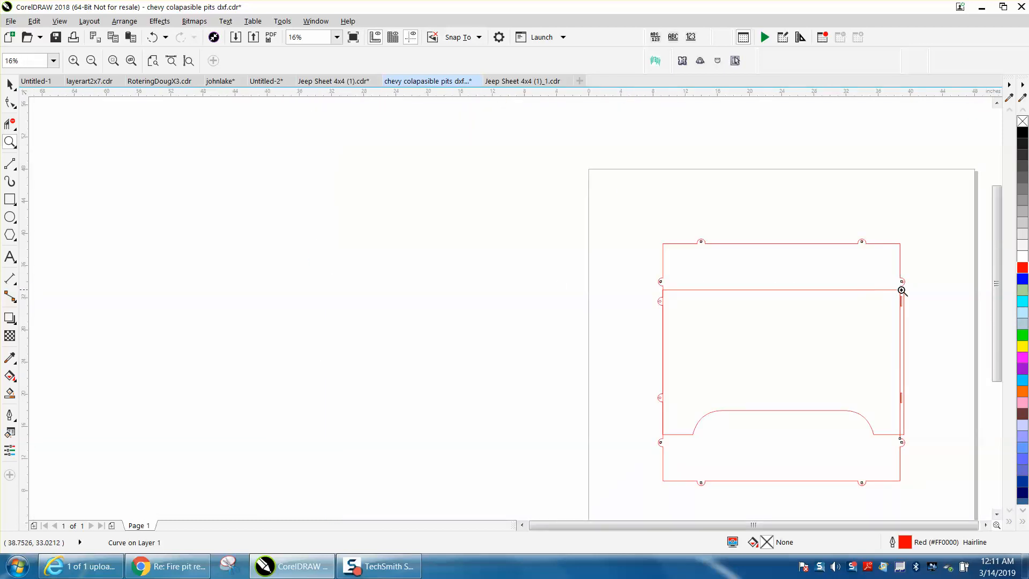
{"action": "left_click_drag", "start_coordinate": [899, 294], "coordinate": [907, 315]}
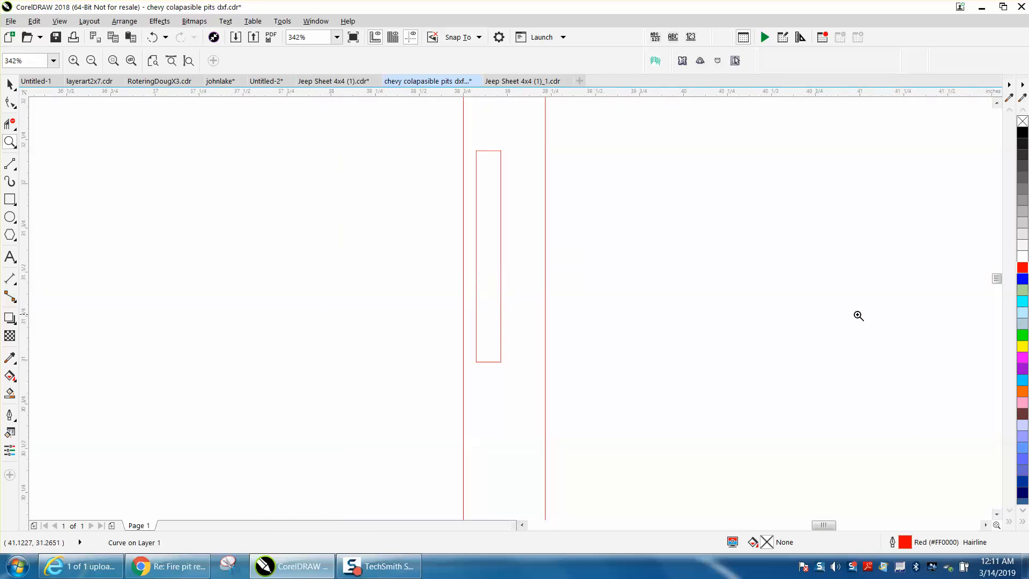
{"action": "scroll", "coordinate": [493, 246], "scroll_direction": "down", "scroll_amount": 5}
{"action": "scroll", "coordinate": [411, 236], "scroll_direction": "down", "scroll_amount": 1}
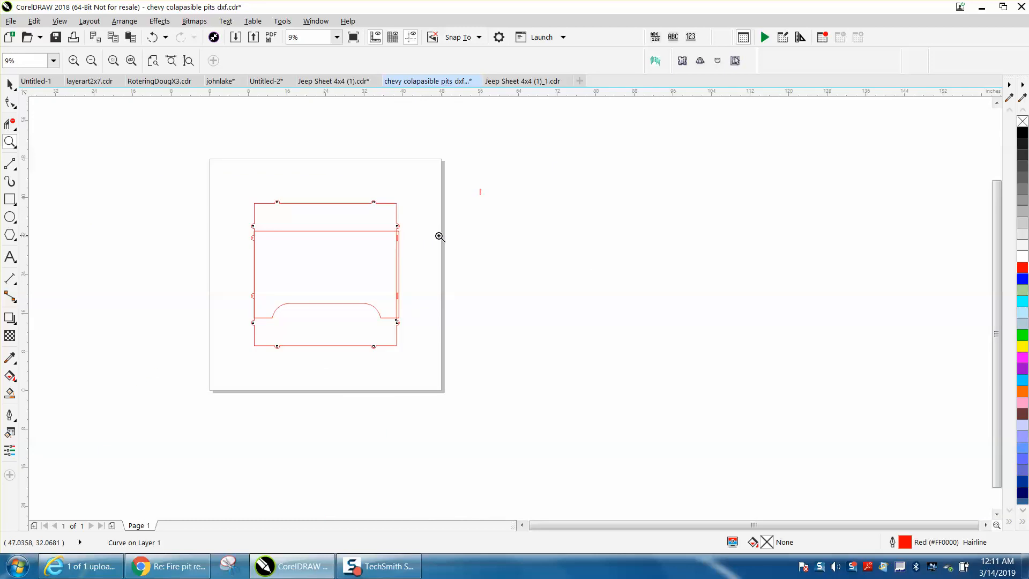
Step: Rotate the copied slot rectangle outside the page by 90 degrees
{"action": "left_click", "coordinate": [9, 85]}
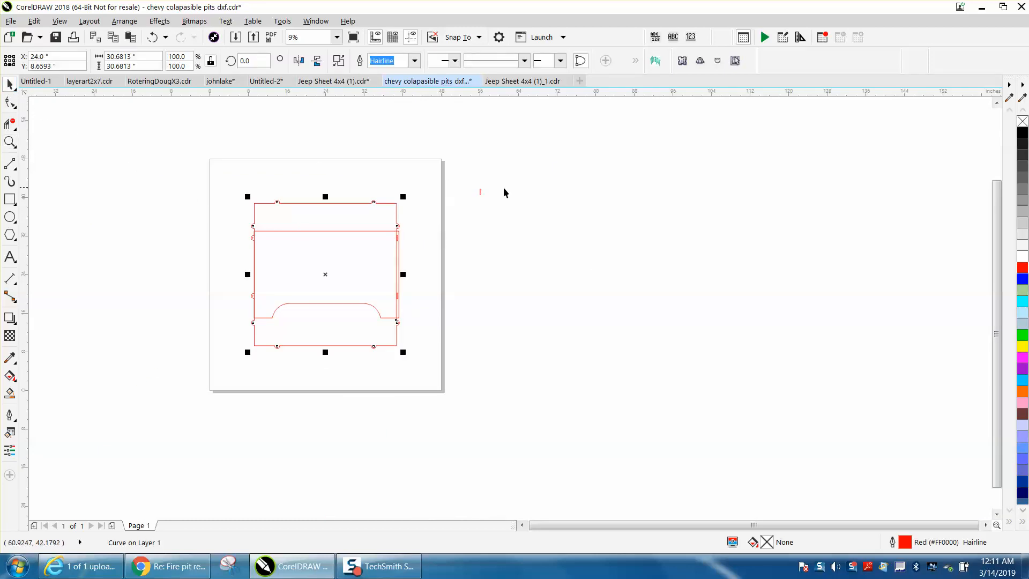
{"action": "left_click", "coordinate": [481, 194]}
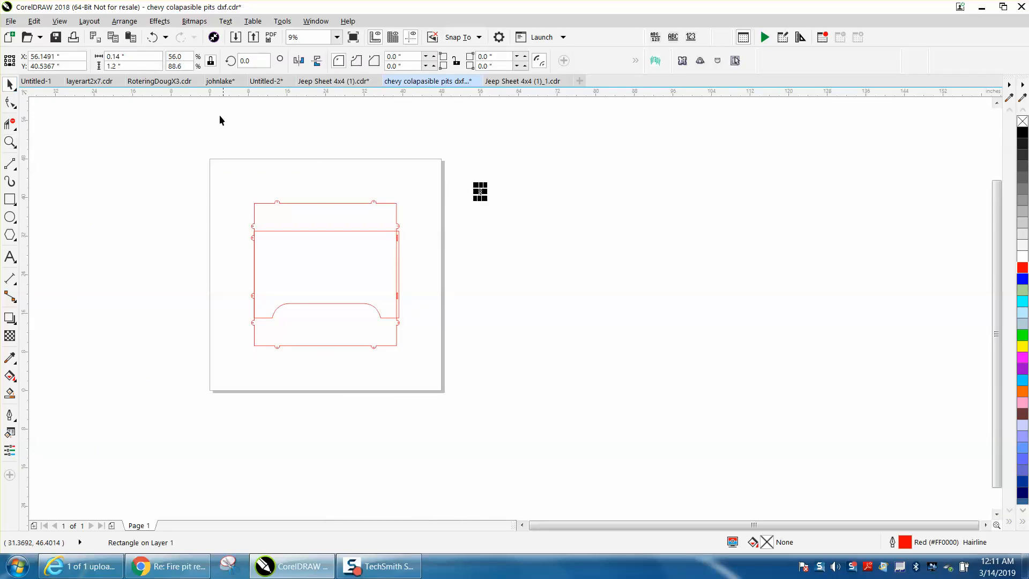
{"action": "left_click", "coordinate": [256, 63]}
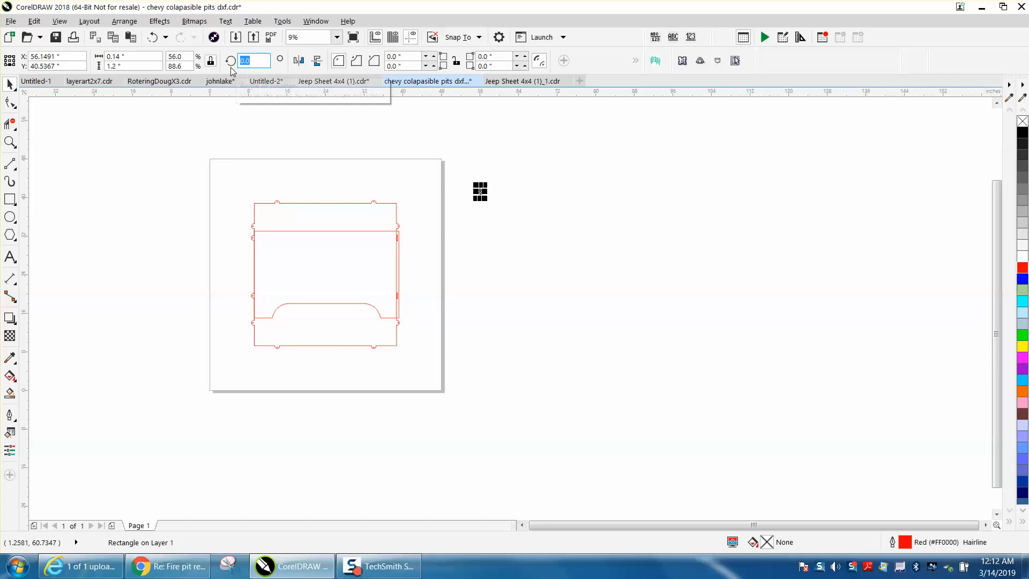
{"action": "type", "text": "90"}
{"action": "key", "text": "Return"}
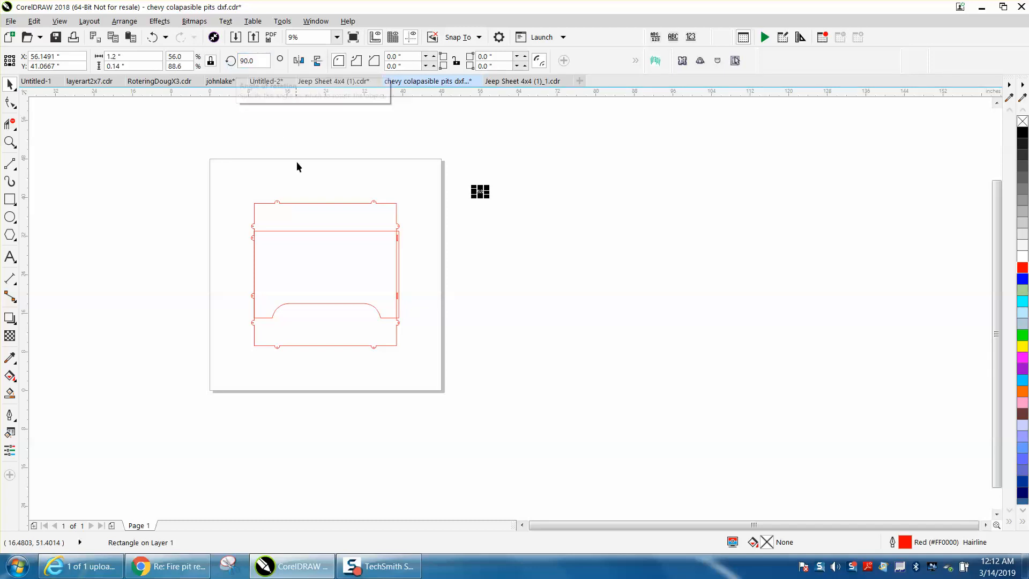
Step: Move the rotated slot rectangle onto the left tab of the square base's top edge, centered across the tab's base
{"action": "left_click", "coordinate": [10, 142]}
{"action": "left_click_drag", "start_coordinate": [204, 162], "coordinate": [532, 212]}
{"action": "key", "text": "space"}
{"action": "left_click_drag", "start_coordinate": [865, 296], "coordinate": [239, 328]}
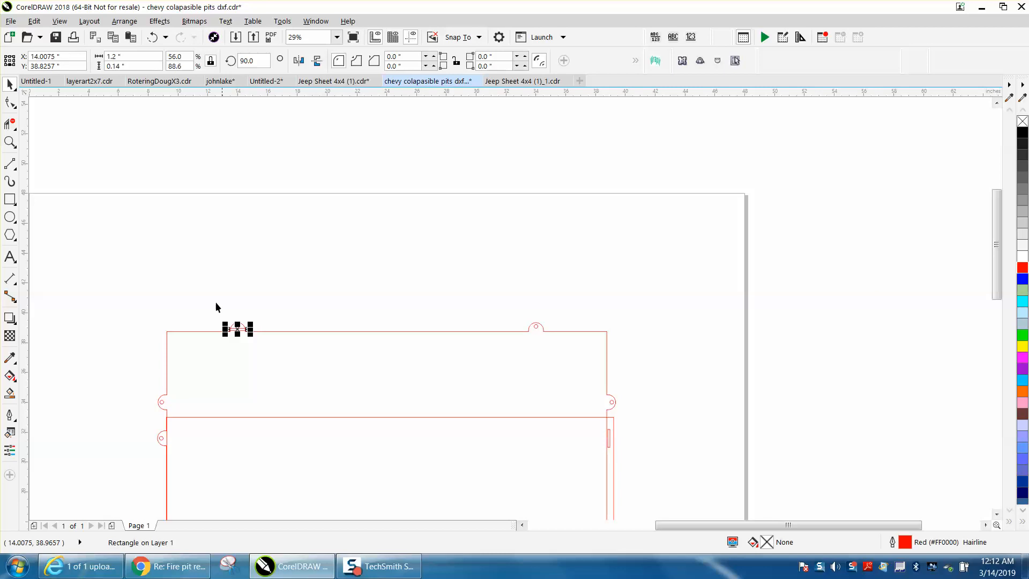
{"action": "left_click", "coordinate": [9, 142]}
{"action": "right_click", "coordinate": [144, 187]}
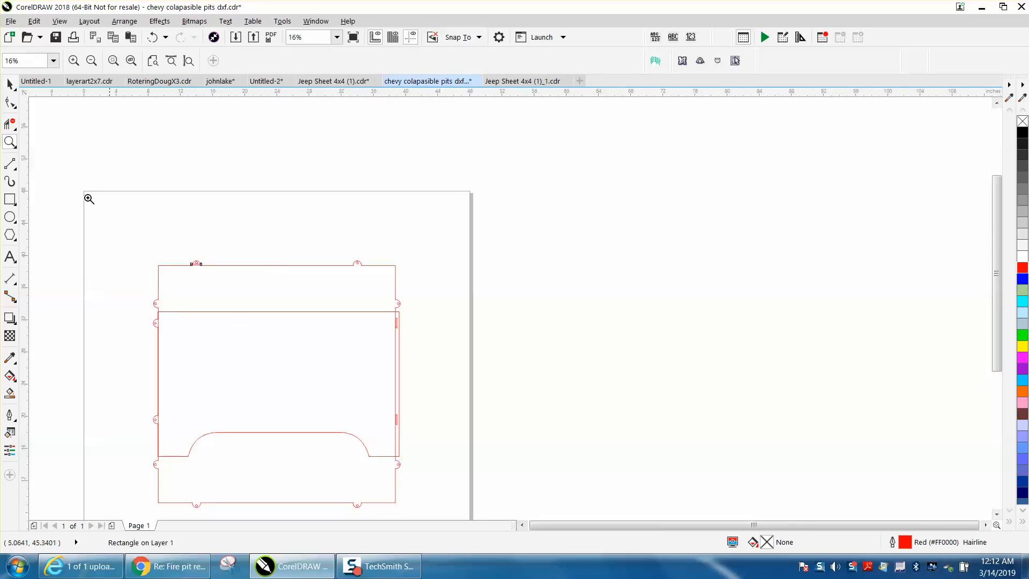
{"action": "left_click_drag", "start_coordinate": [167, 249], "coordinate": [261, 276]}
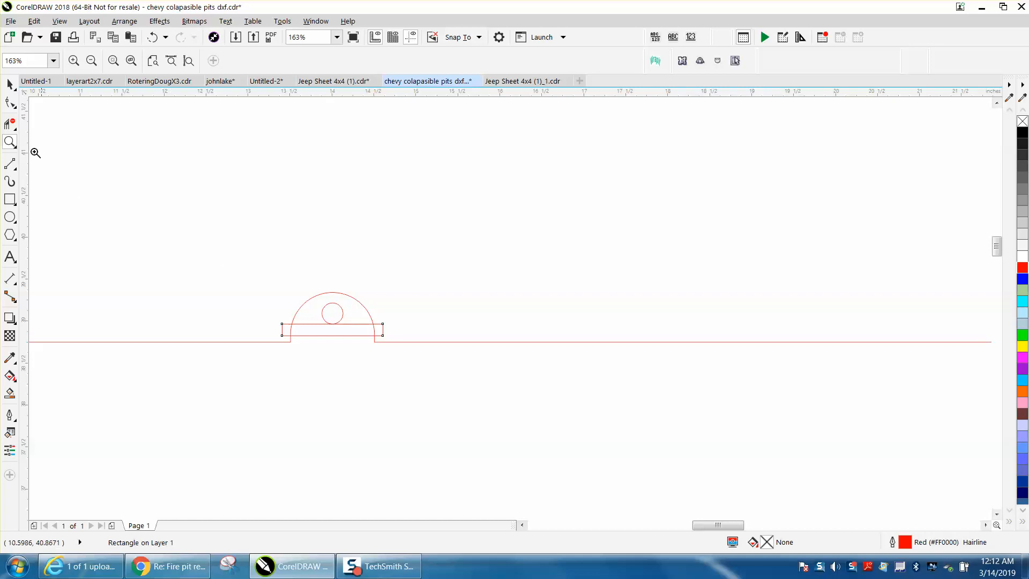
{"action": "left_click", "coordinate": [12, 88]}
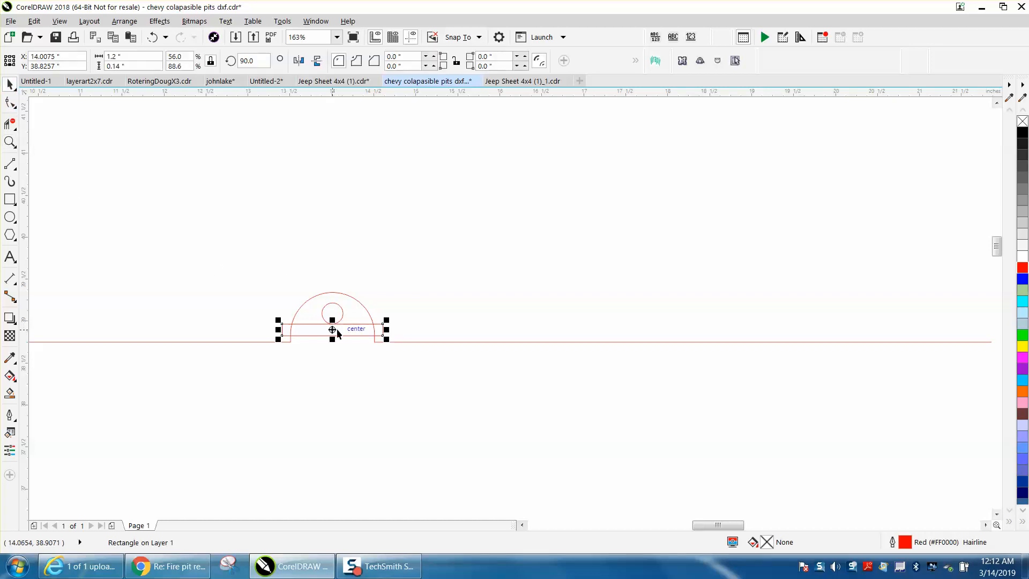
{"action": "scroll", "coordinate": [309, 263], "scroll_direction": "down", "scroll_amount": 1}
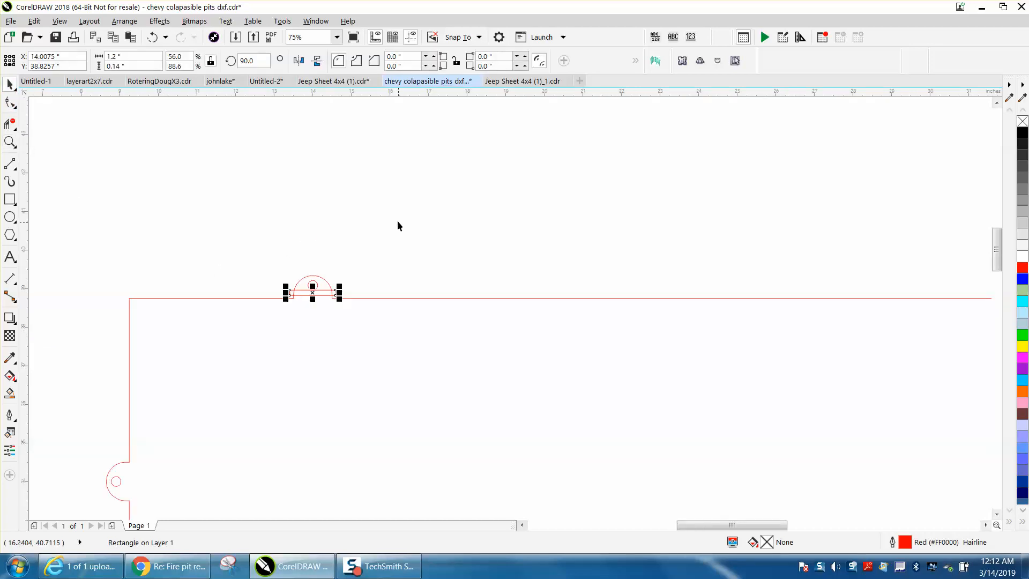
{"action": "scroll", "coordinate": [399, 220], "scroll_direction": "down", "scroll_amount": 1}
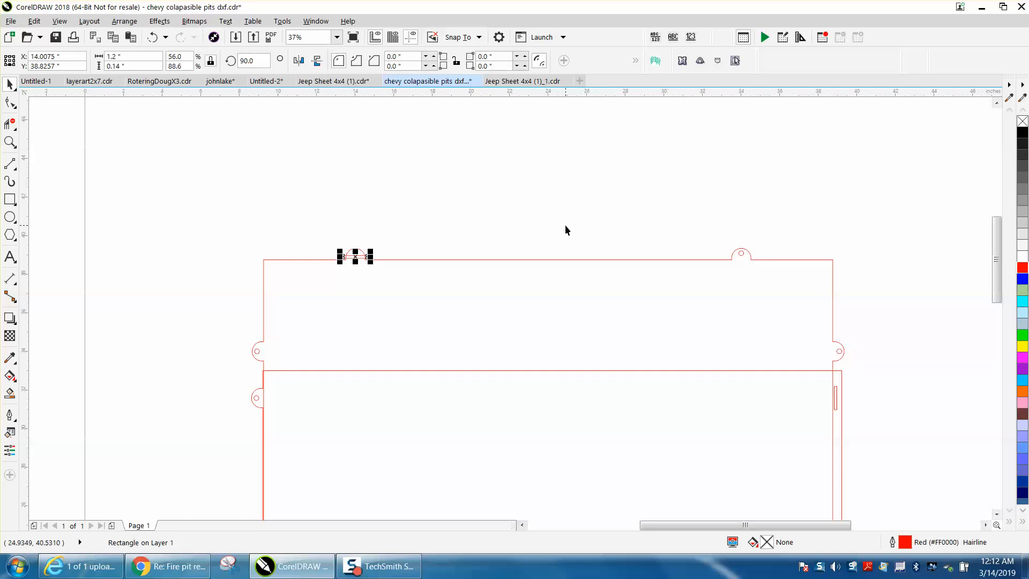
Step: Set the nudge distance to 10 inches and place a copy of the slot 20 inches to the right, on the other top tab
{"action": "left_click", "coordinate": [429, 138]}
{"action": "left_click_drag", "start_coordinate": [377, 61], "coordinate": [358, 61]}
{"action": "type", "text": "14."}
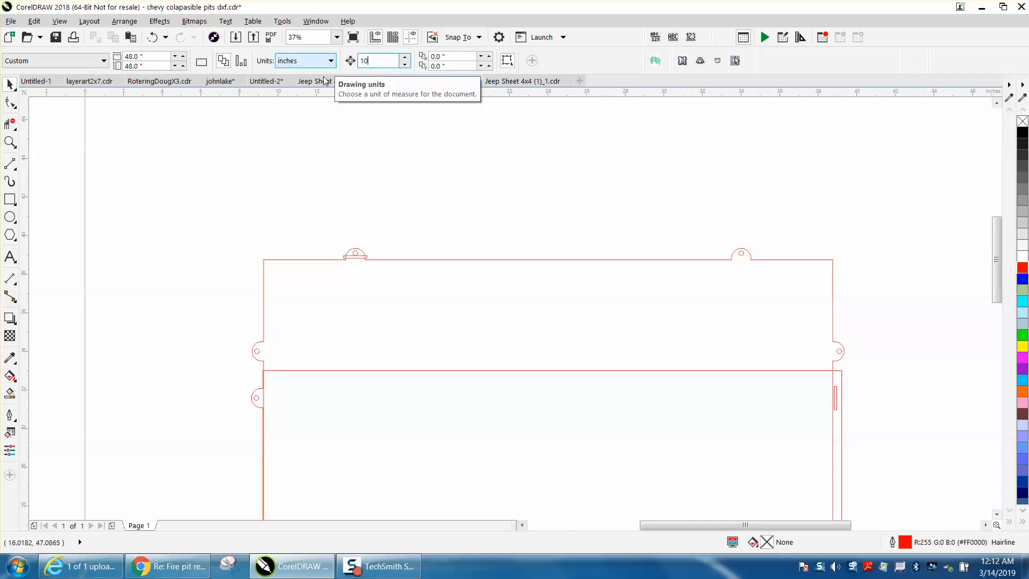
{"action": "type", "text": "0"}
{"action": "left_click", "coordinate": [369, 256]}
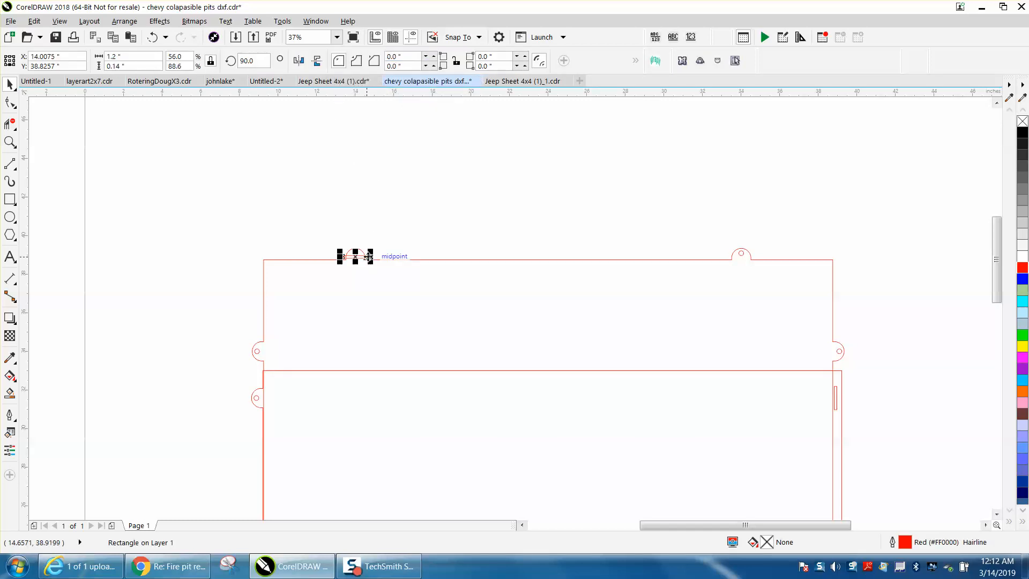
{"action": "key", "text": "plus"}
{"action": "key", "text": "Right"}
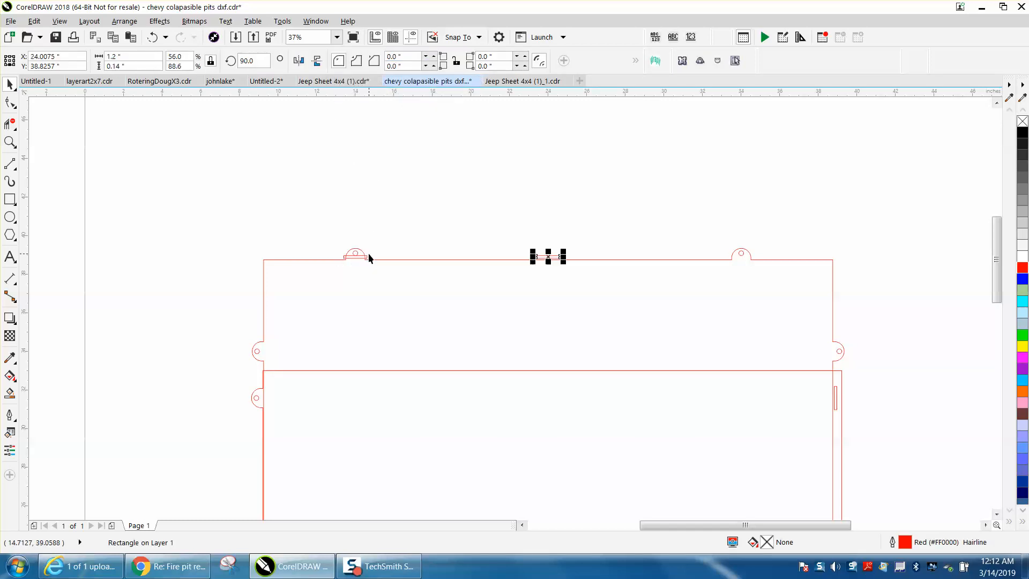
{"action": "key", "text": "Right"}
{"action": "left_click", "coordinate": [715, 210]}
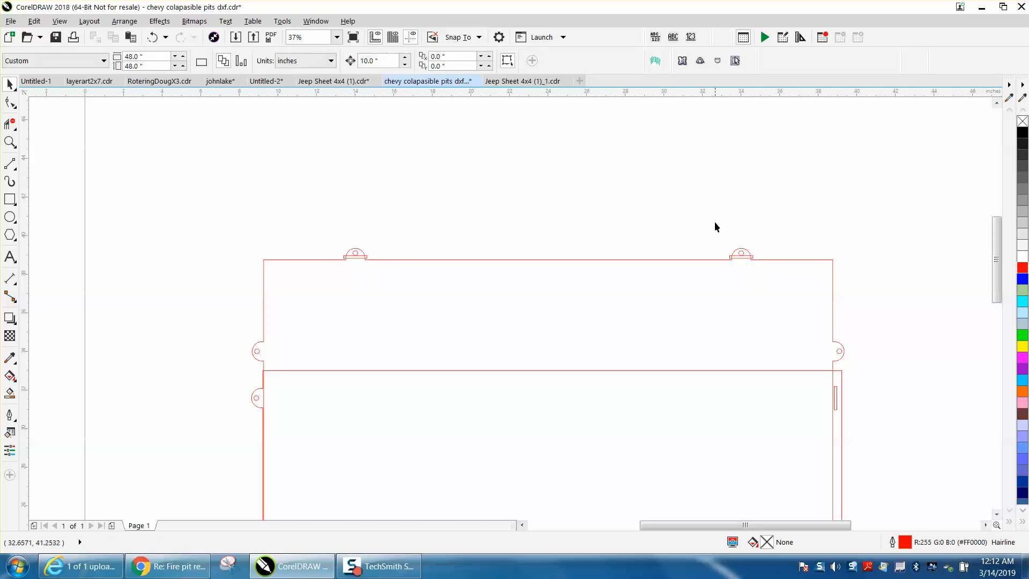
Step: Move the square base off the page to the left, leaving both slot rectangles above the side panel
{"action": "scroll", "coordinate": [545, 221], "scroll_direction": "down", "scroll_amount": 2}
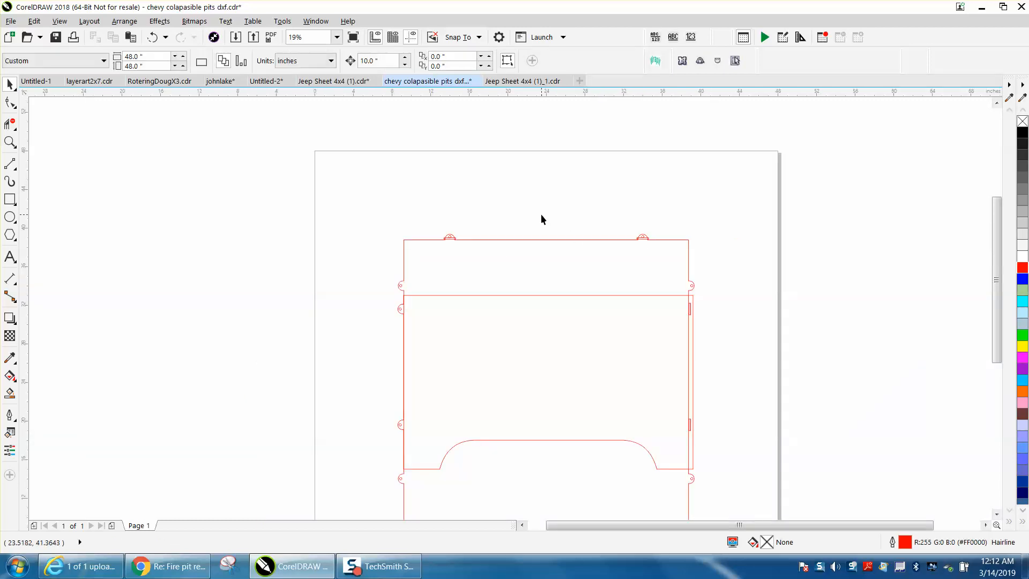
{"action": "left_click", "coordinate": [557, 240]}
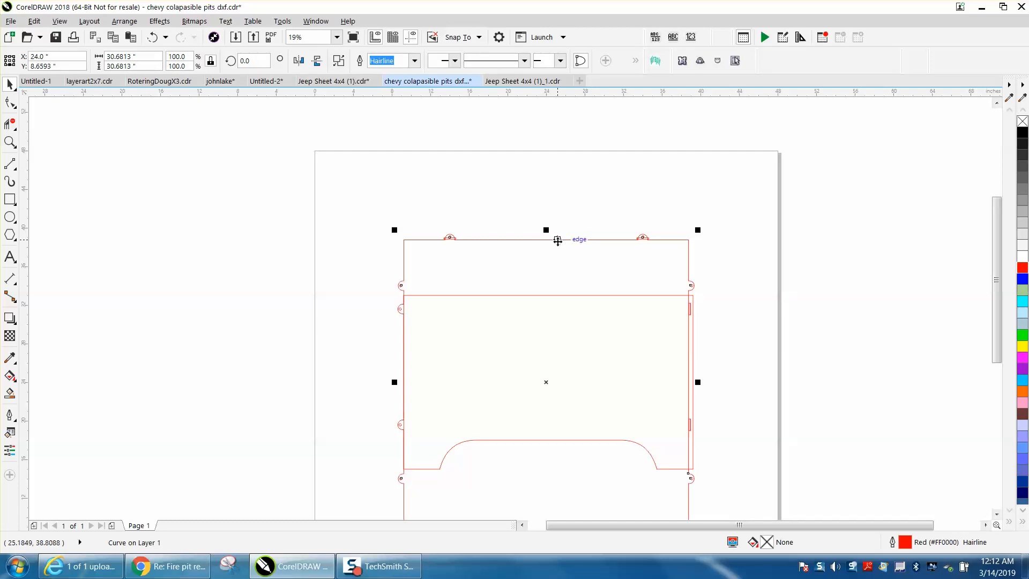
{"action": "scroll", "coordinate": [560, 379], "scroll_direction": "down", "scroll_amount": 2}
{"action": "left_click_drag", "start_coordinate": [504, 385], "coordinate": [310, 348]}
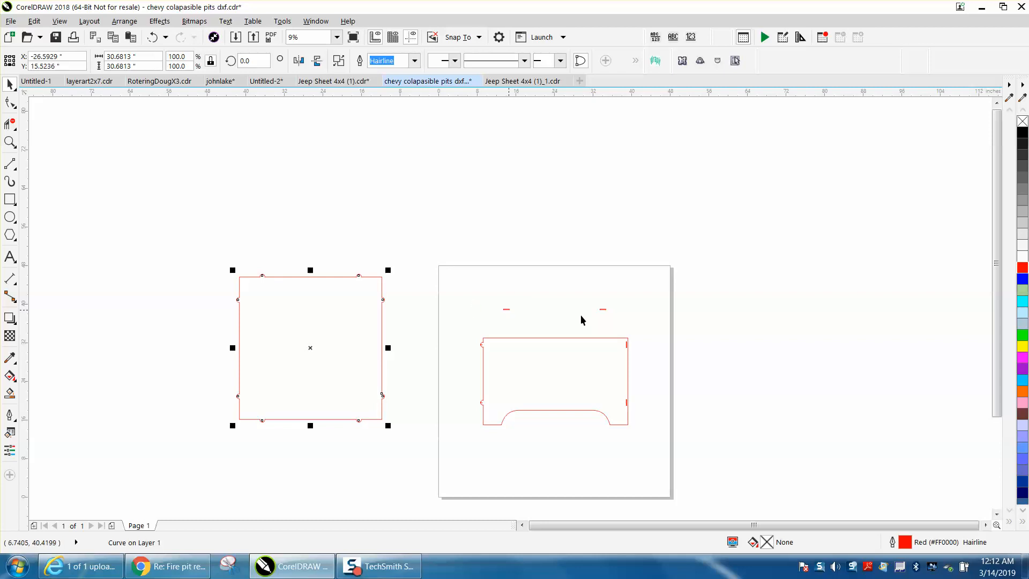
Step: Group the two horizontal slots and nudge them 20 inches down into the side panel, just above its arched cutout
{"action": "left_click", "coordinate": [10, 142]}
{"action": "left_click_drag", "start_coordinate": [463, 274], "coordinate": [637, 437]}
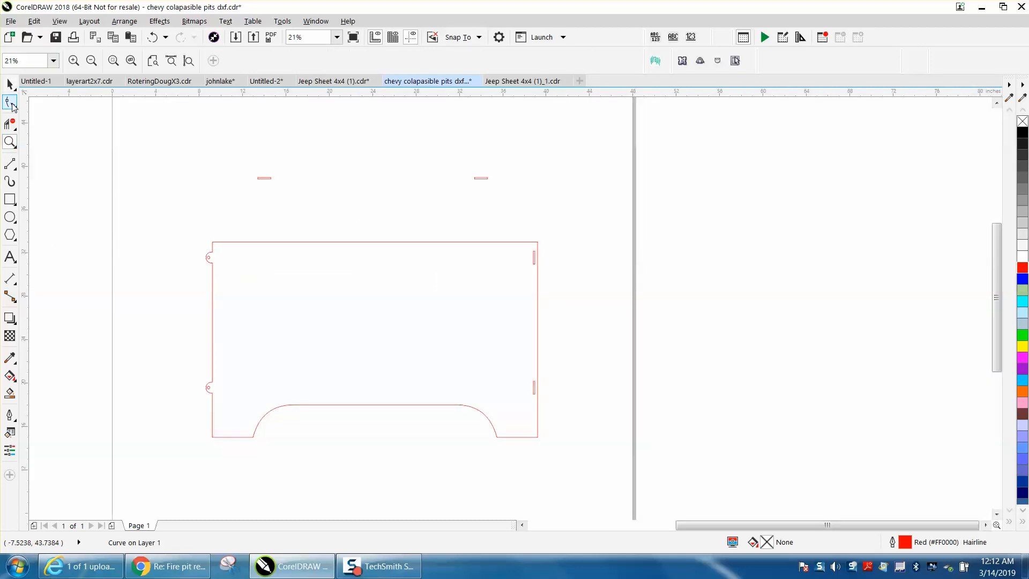
{"action": "left_click", "coordinate": [9, 85]}
{"action": "left_click_drag", "start_coordinate": [537, 203], "coordinate": [537, 204]}
{"action": "key", "text": "ctrl+g"}
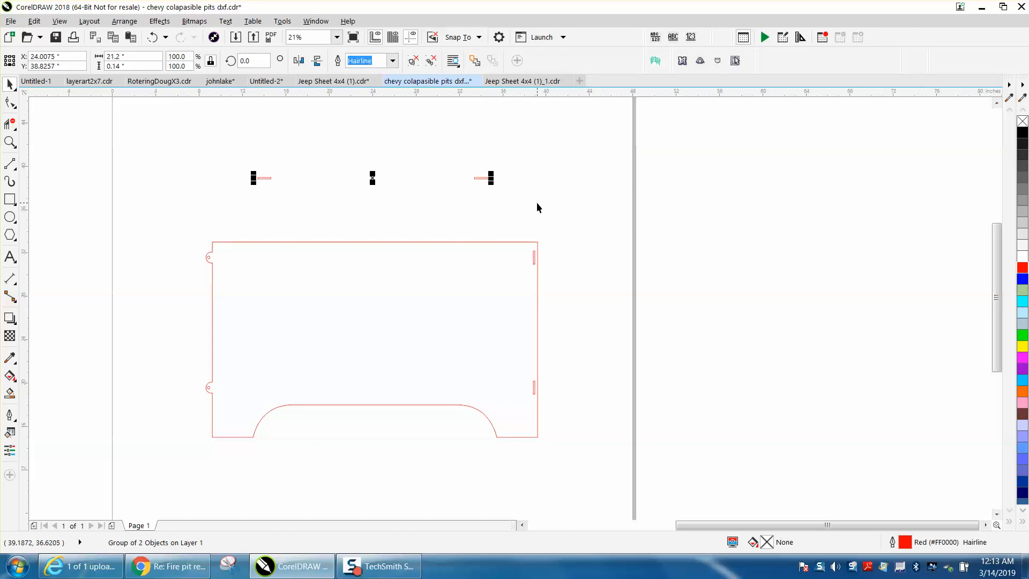
{"action": "key", "text": "Down"}
{"action": "key", "text": "Down"}
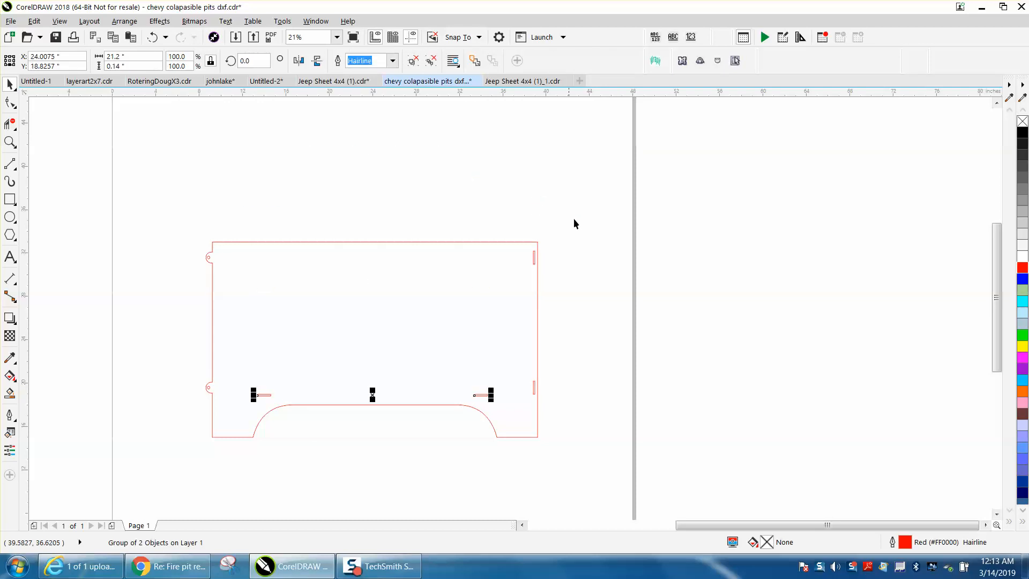
{"action": "left_click", "coordinate": [600, 275]}
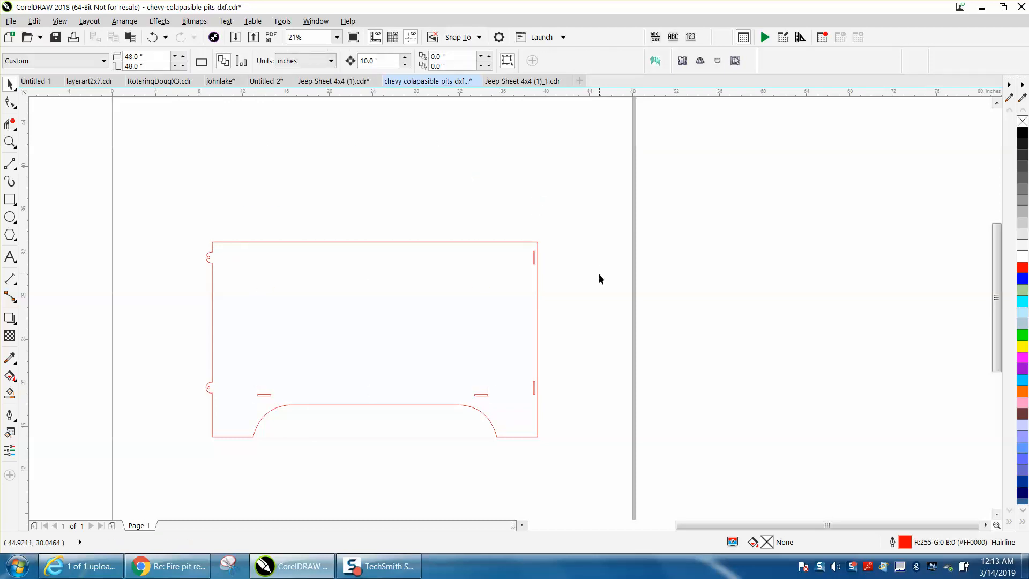
{"action": "scroll", "coordinate": [538, 278], "scroll_direction": "down", "scroll_amount": 2}
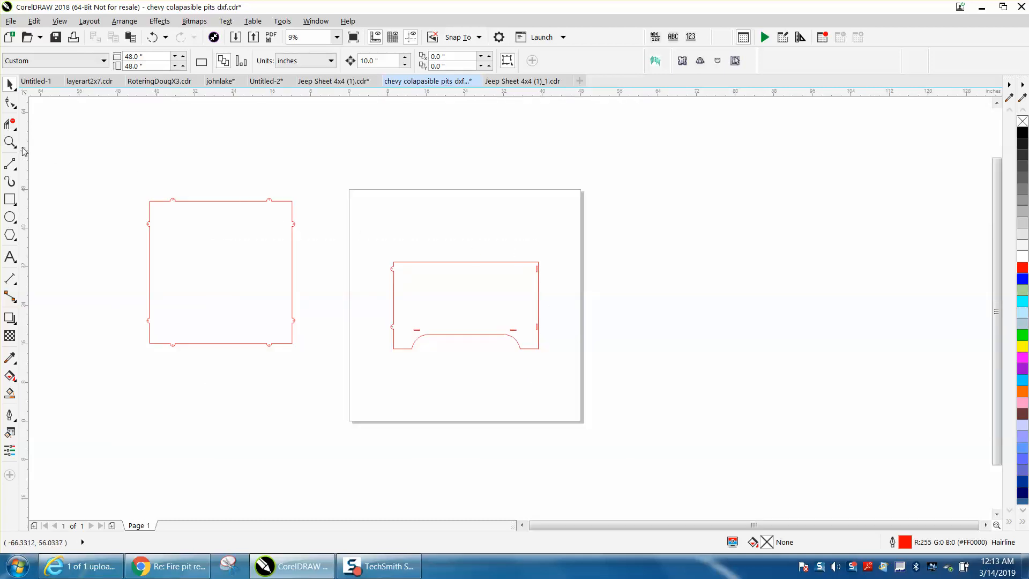
{"action": "left_click", "coordinate": [9, 141]}
{"action": "left_click_drag", "start_coordinate": [384, 250], "coordinate": [585, 368]}
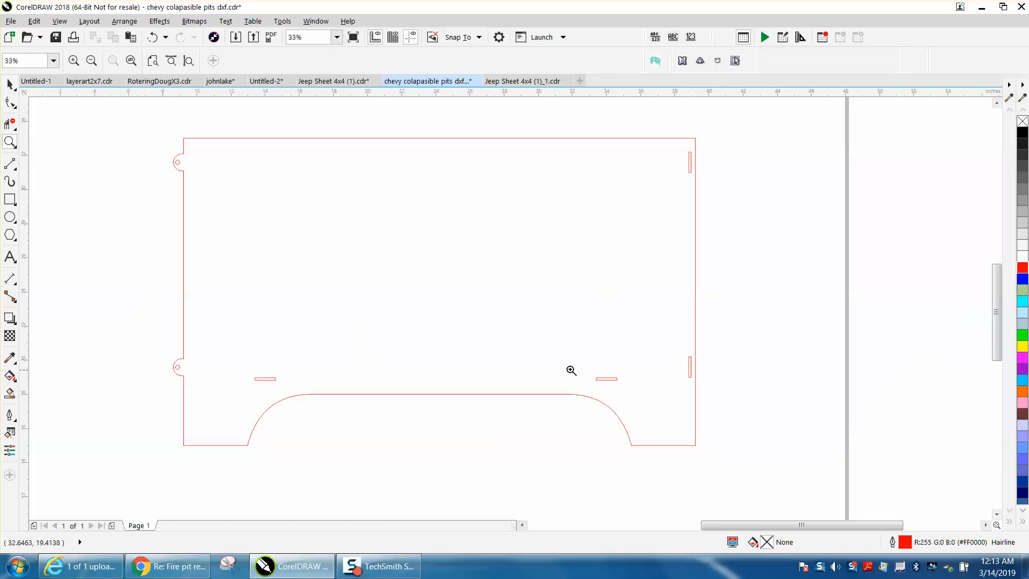
{"action": "scroll", "coordinate": [304, 288], "scroll_direction": "down", "scroll_amount": 3}
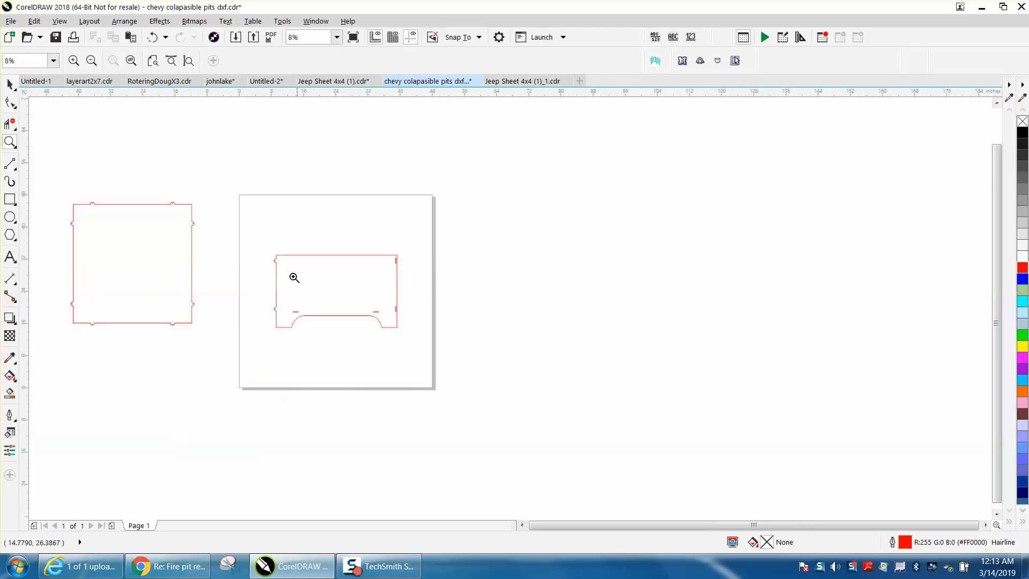